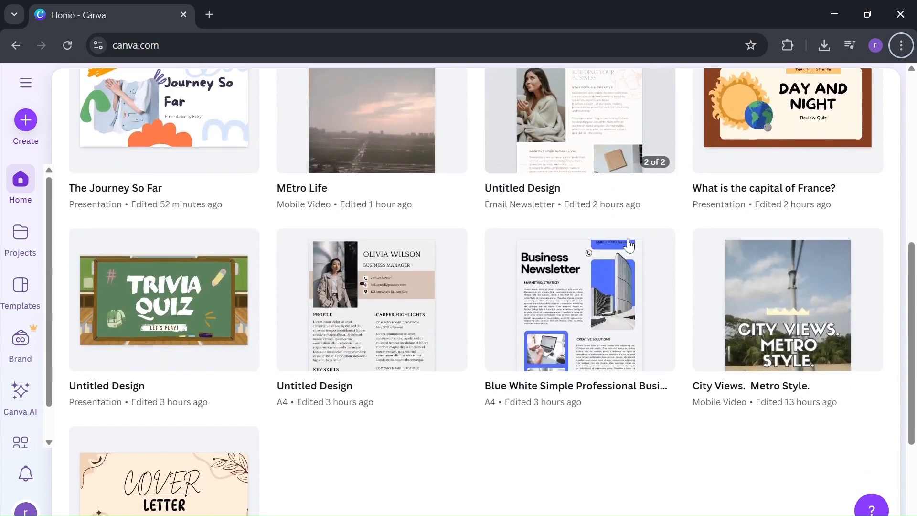
pyautogui.scroll(-2, 629, 245)
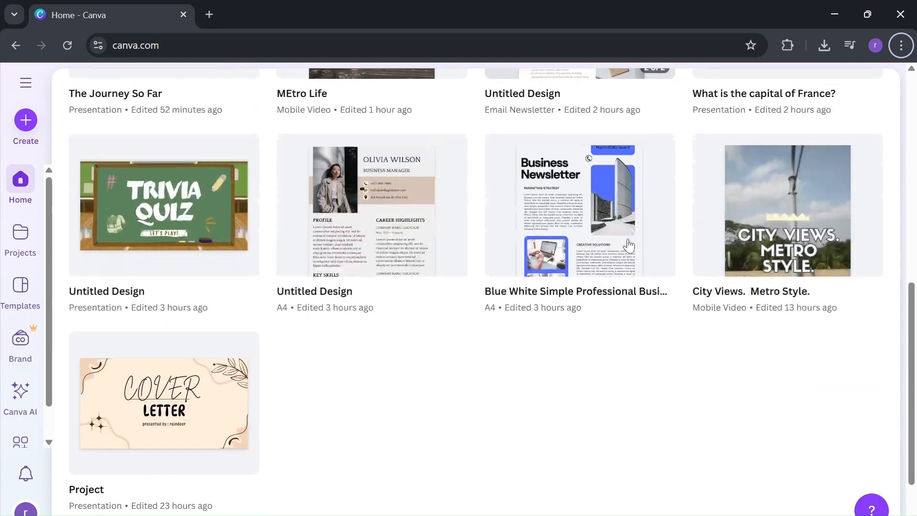
pyautogui.scroll(2, 628, 245)
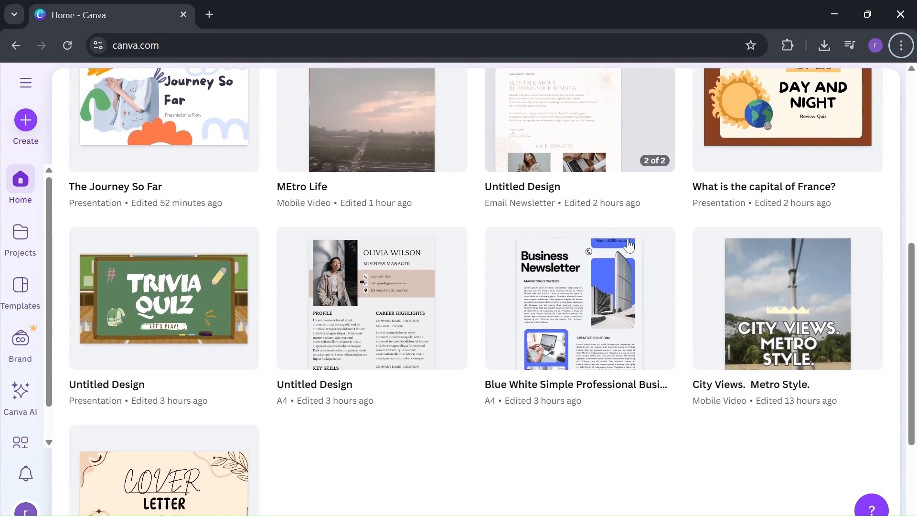
pyautogui.scroll(-1, 629, 246)
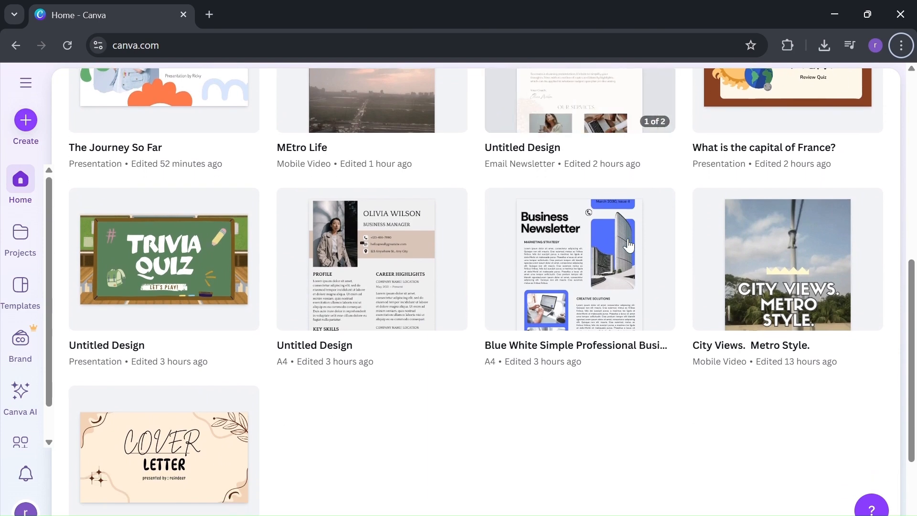
pyautogui.scroll(1, 629, 245)
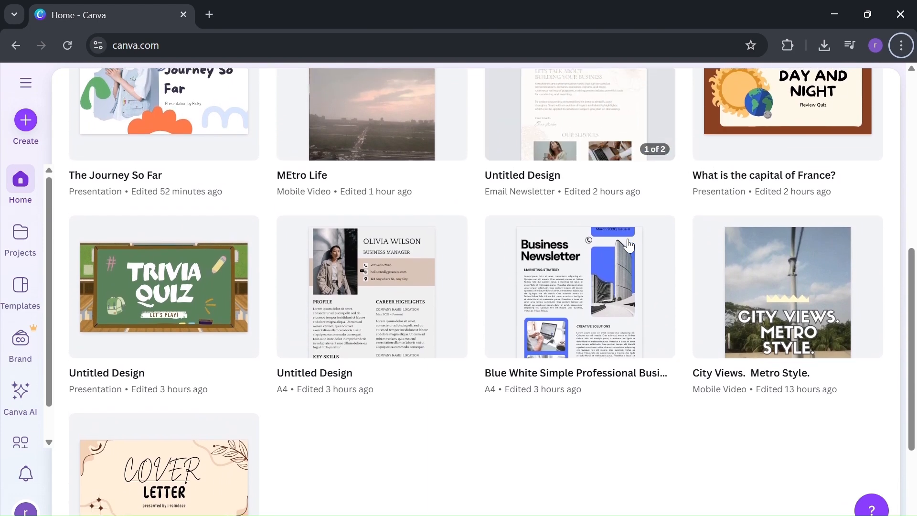
pyautogui.scroll(5, 629, 245)
pyautogui.scroll(2, 628, 246)
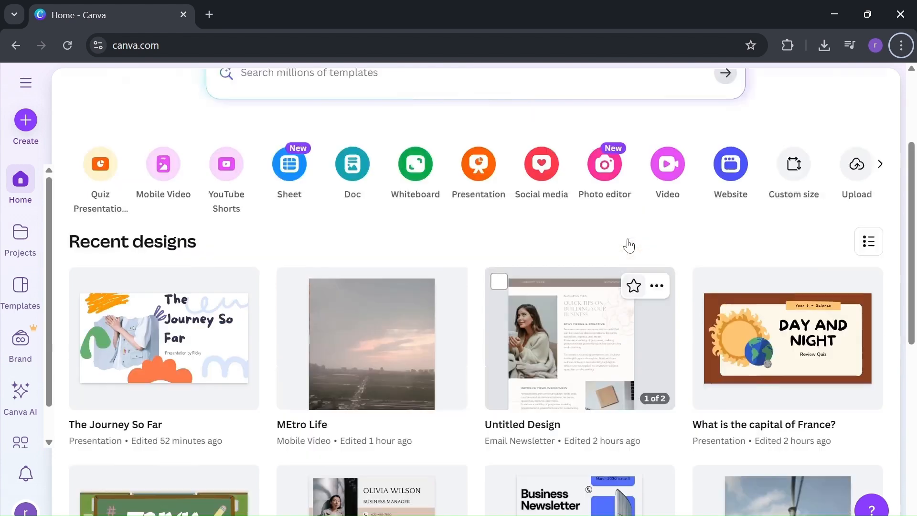
pyautogui.scroll(-2, 629, 245)
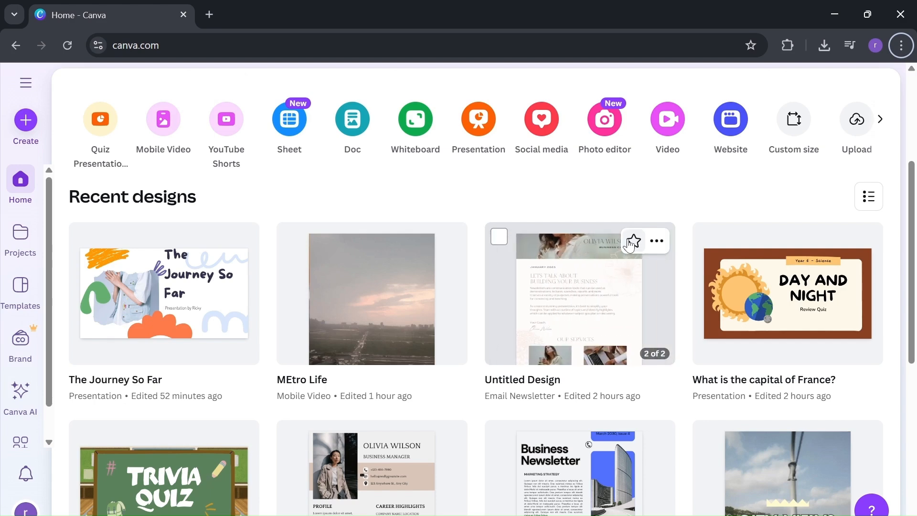
pyautogui.scroll(5, 629, 245)
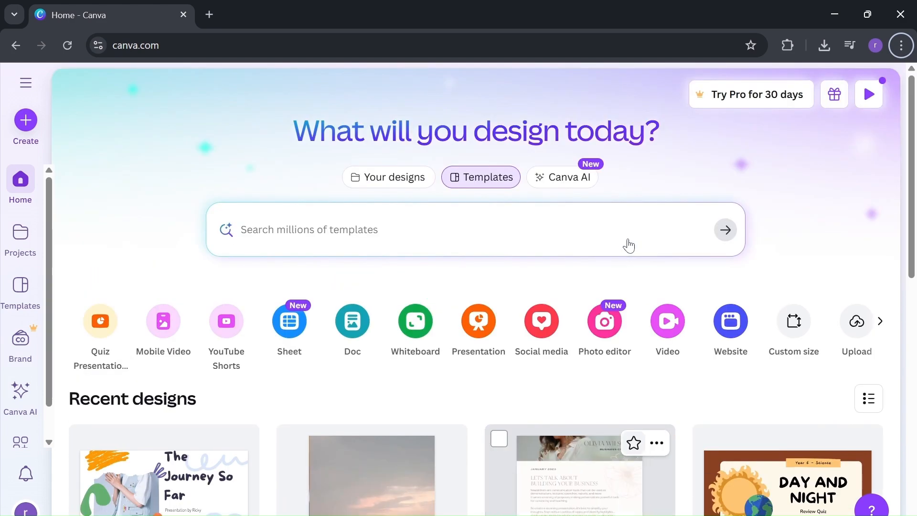
pyautogui.scroll(-2, 629, 245)
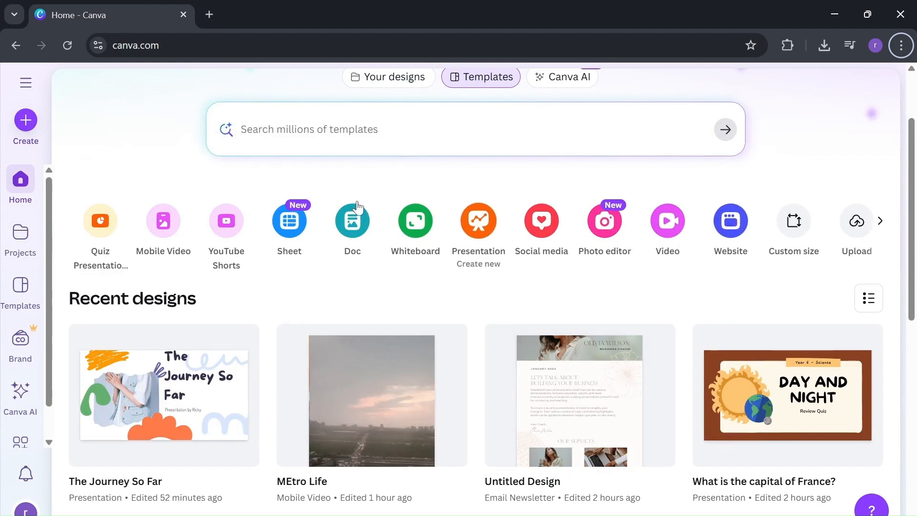
pyautogui.click(354, 46)
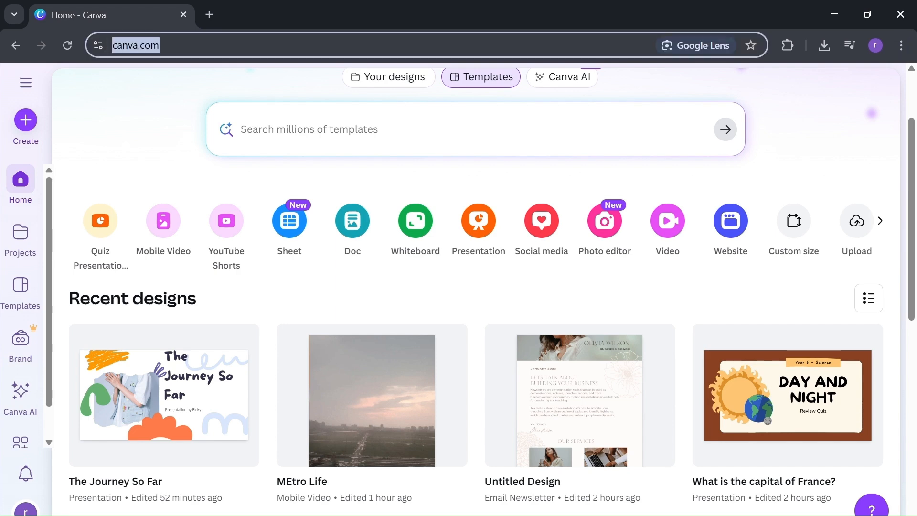
pyautogui.click(167, 119)
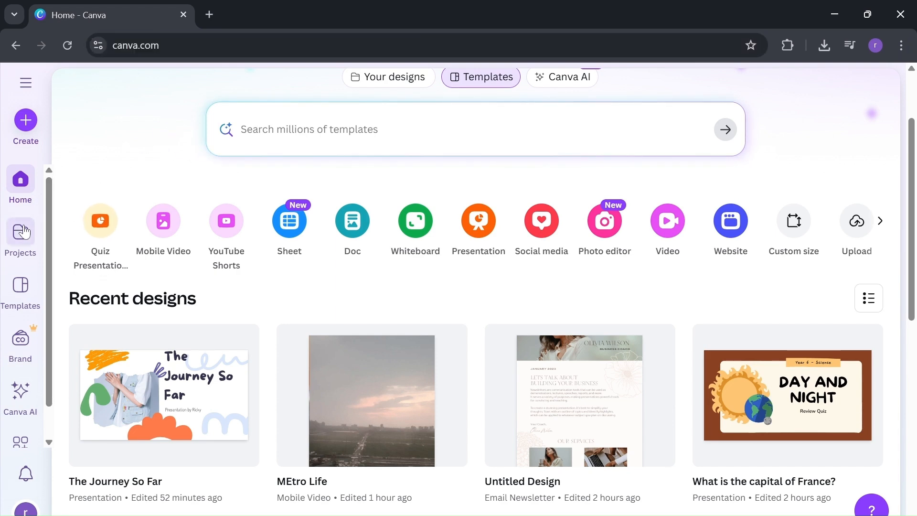
# Start a new design, search the available formats for "12x12" and open the custom size form.
pyautogui.click(31, 136)
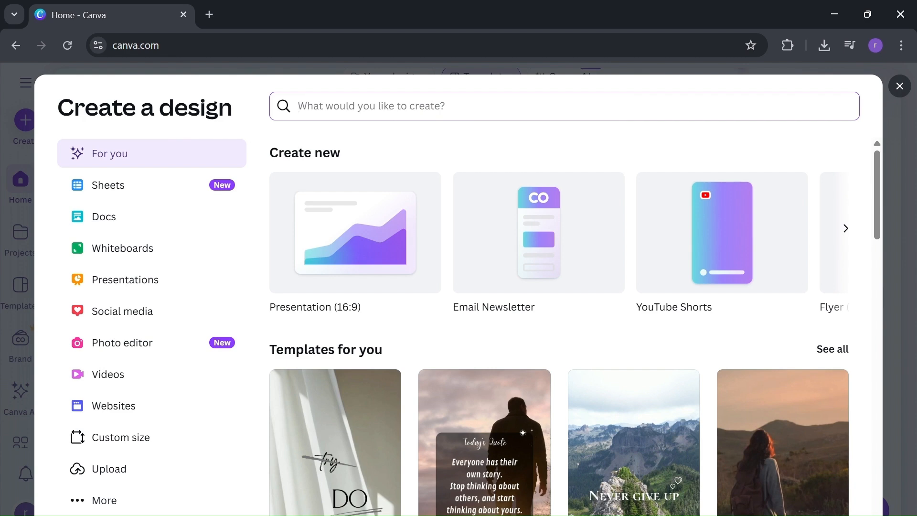
pyautogui.click(844, 244)
pyautogui.click(845, 244)
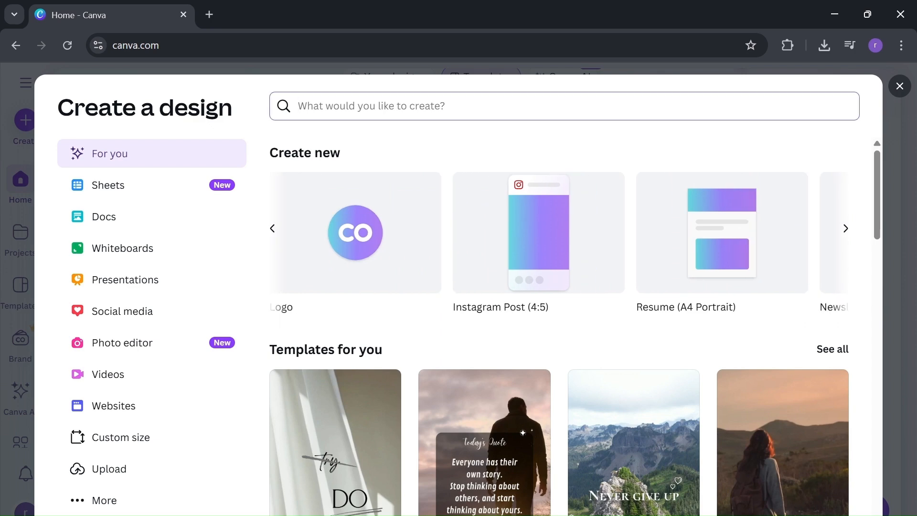
pyautogui.write('12')
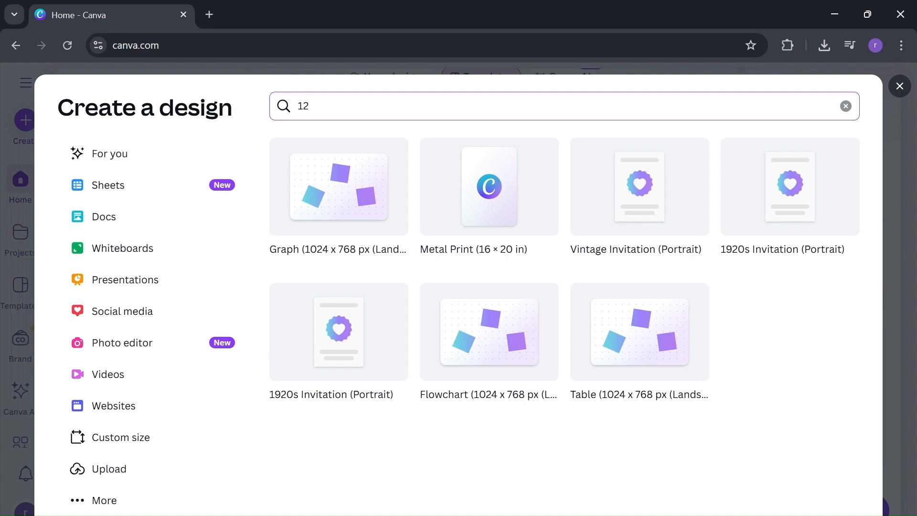
pyautogui.write('x12')
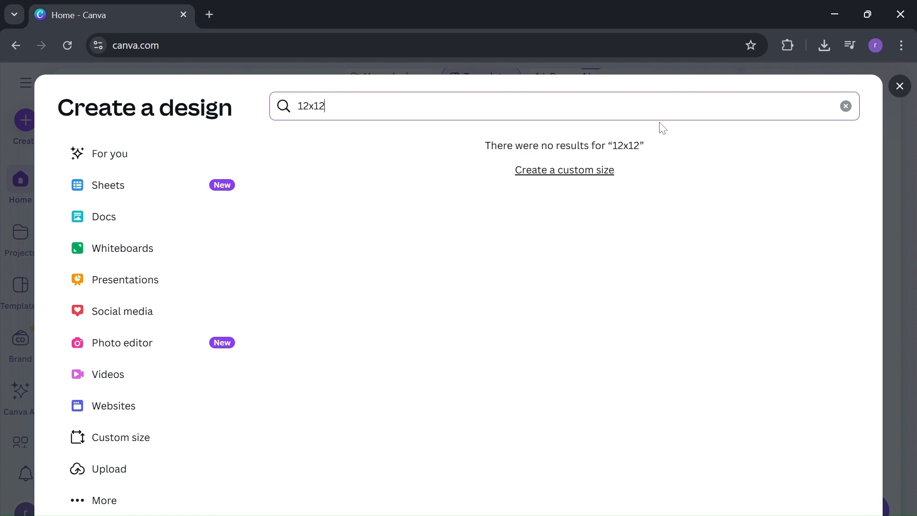
pyautogui.click(606, 171)
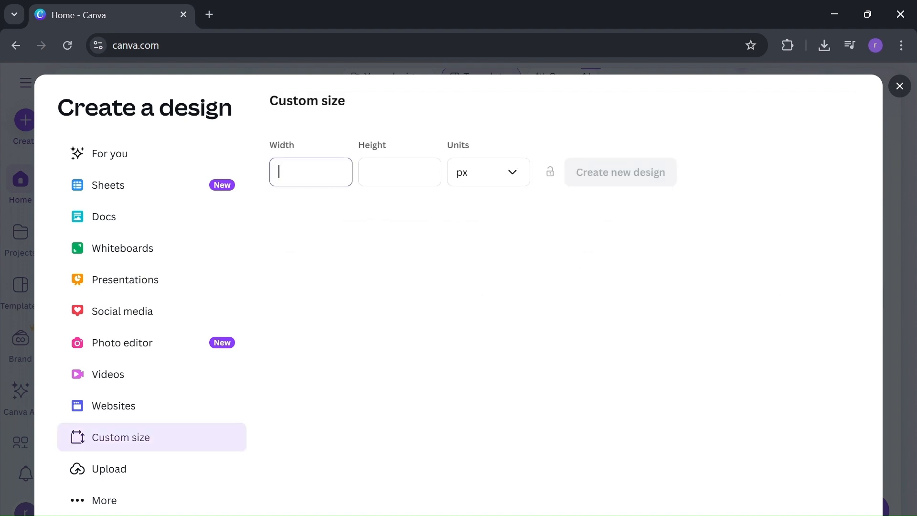
# Enter 12 for both the custom width and height, and switch the units to inches.
pyautogui.press('Tab')
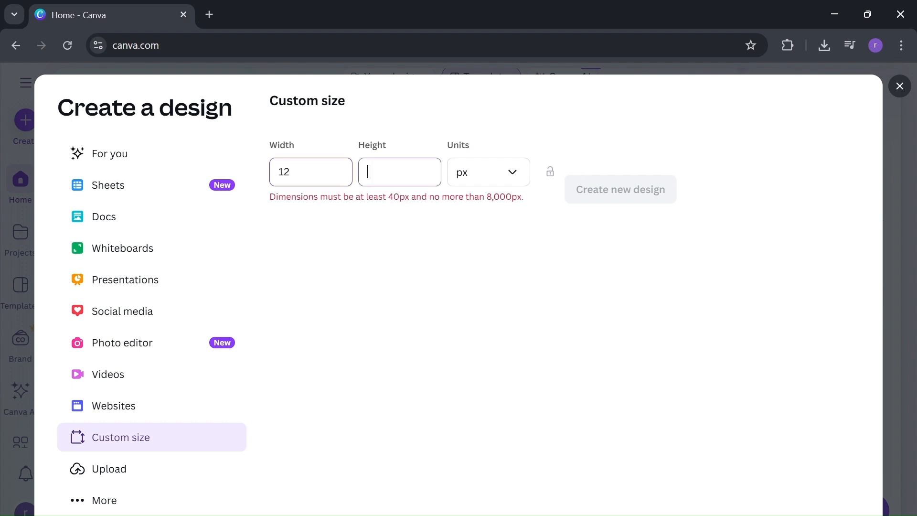
pyautogui.write('12')
pyautogui.click(499, 171)
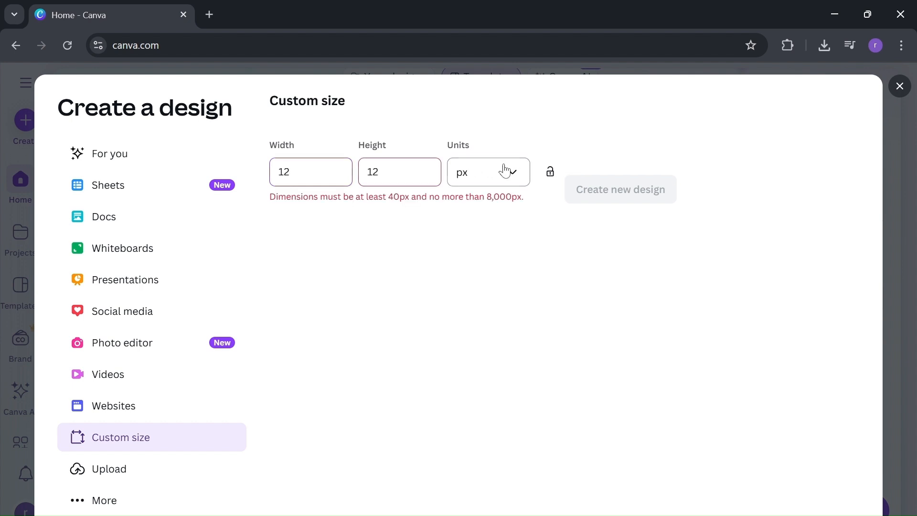
pyautogui.click(517, 256)
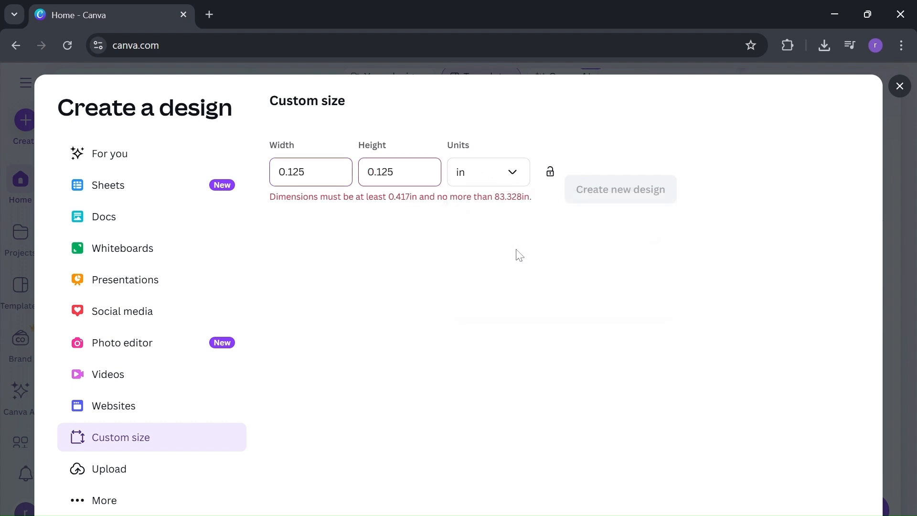
# Set the height and width to 12 in and create the new blank design.
pyautogui.hotkey('shift', 'Tab')
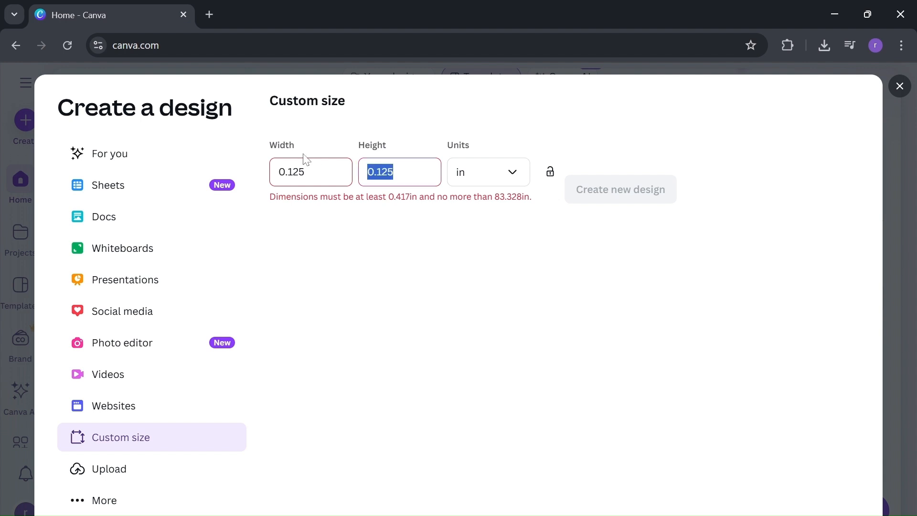
pyautogui.write('12')
pyautogui.click(308, 164)
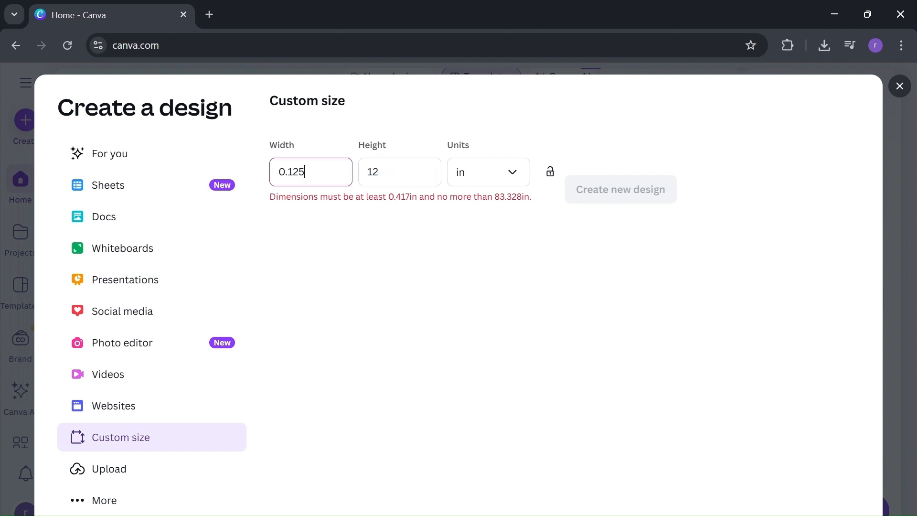
pyautogui.hotkey('ctrl', 'a')
pyautogui.write('1')
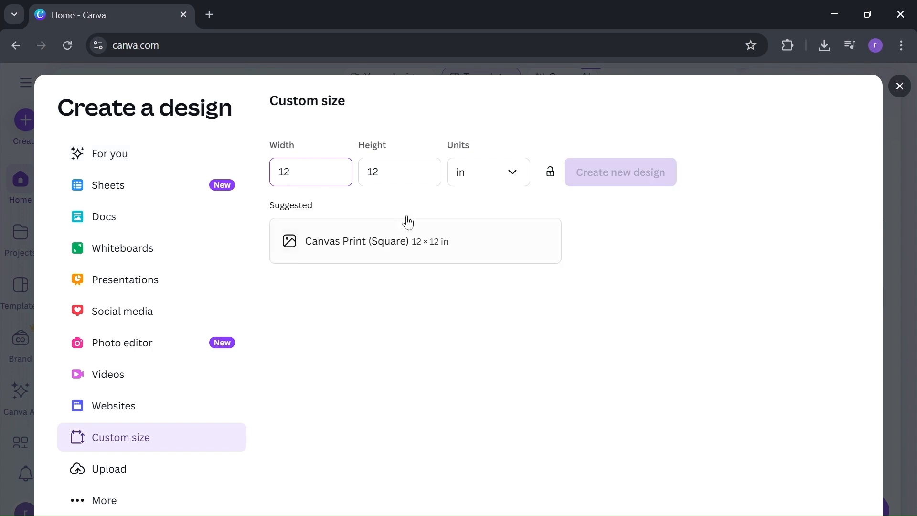
pyautogui.click(649, 180)
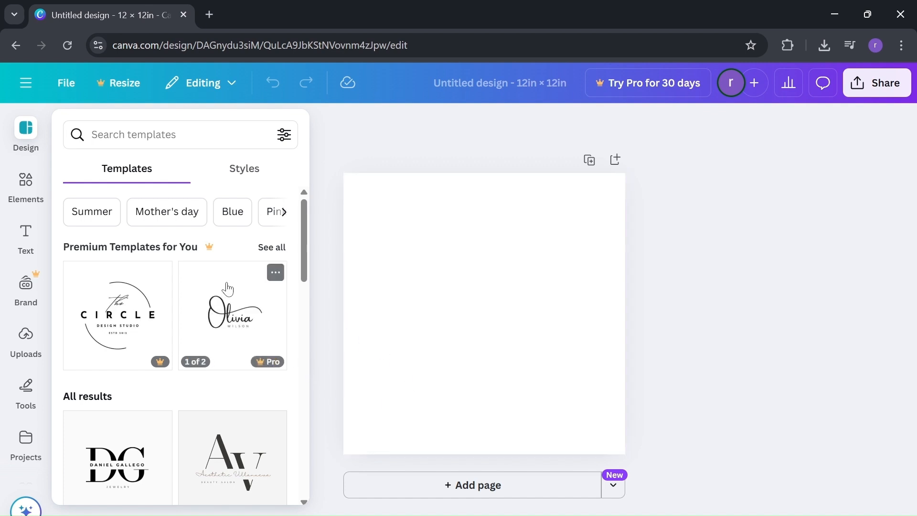
pyautogui.click(232, 88)
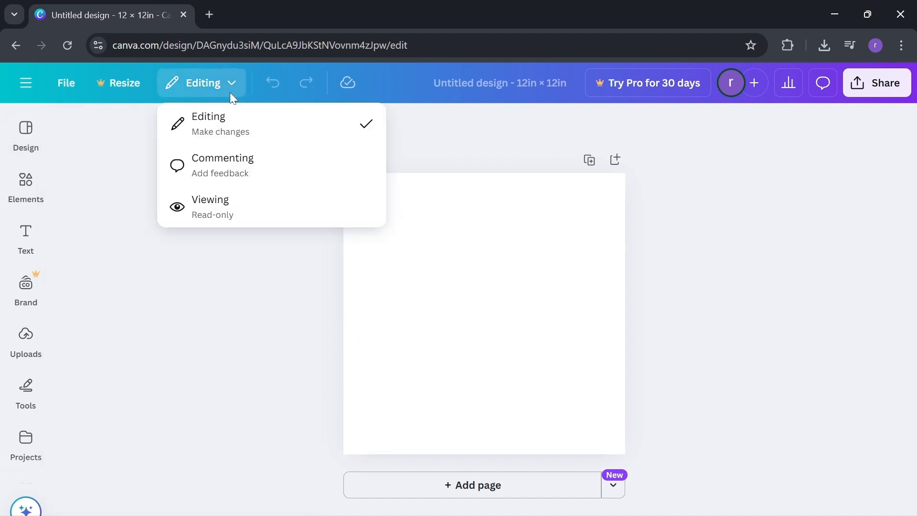
pyautogui.click(230, 93)
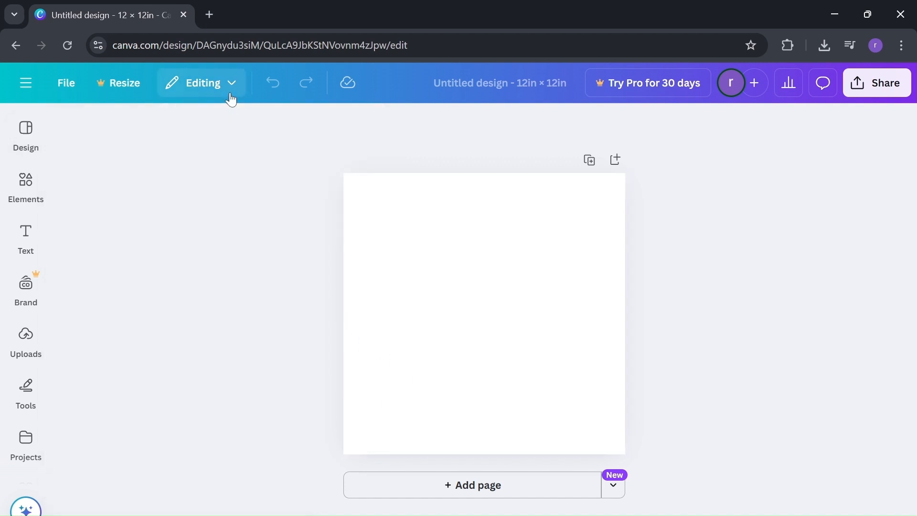
pyautogui.click(31, 93)
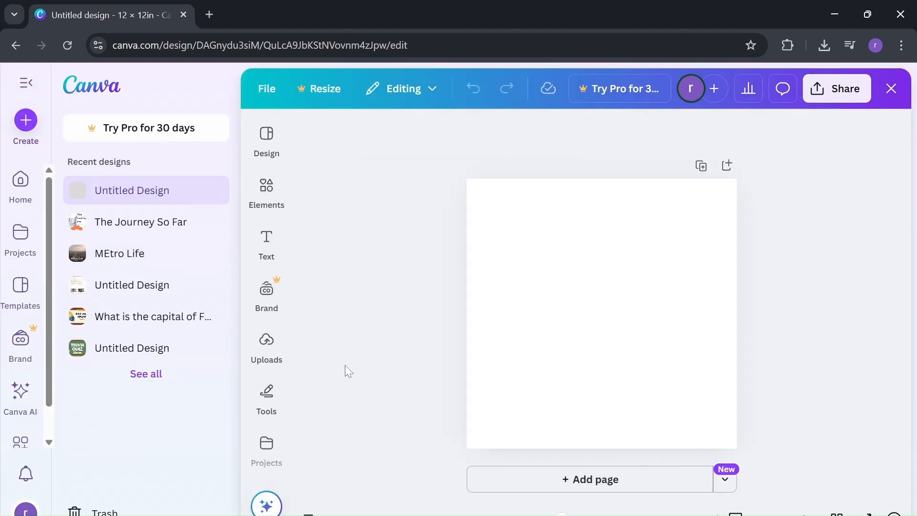
# Add two more blank pages to the 12 × 12 in design and look over the pages.
pyautogui.click(577, 479)
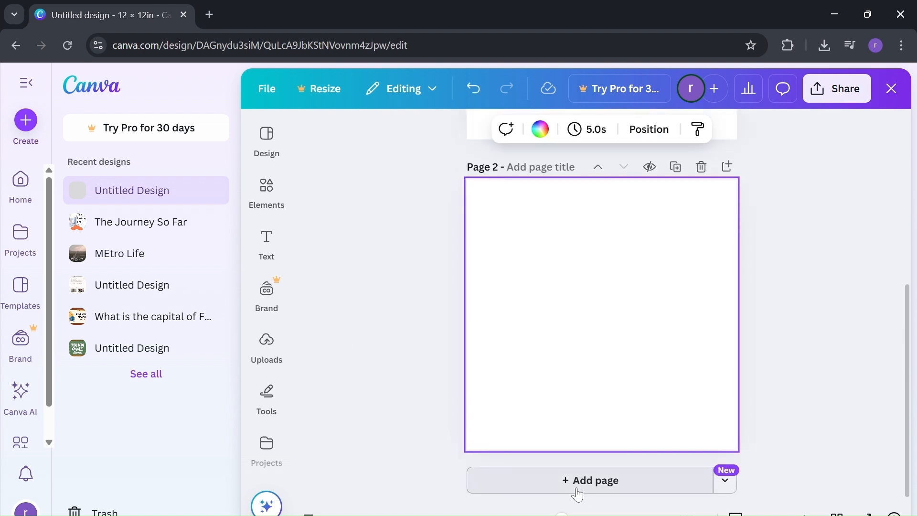
pyautogui.click(577, 489)
pyautogui.scroll(10, 608, 416)
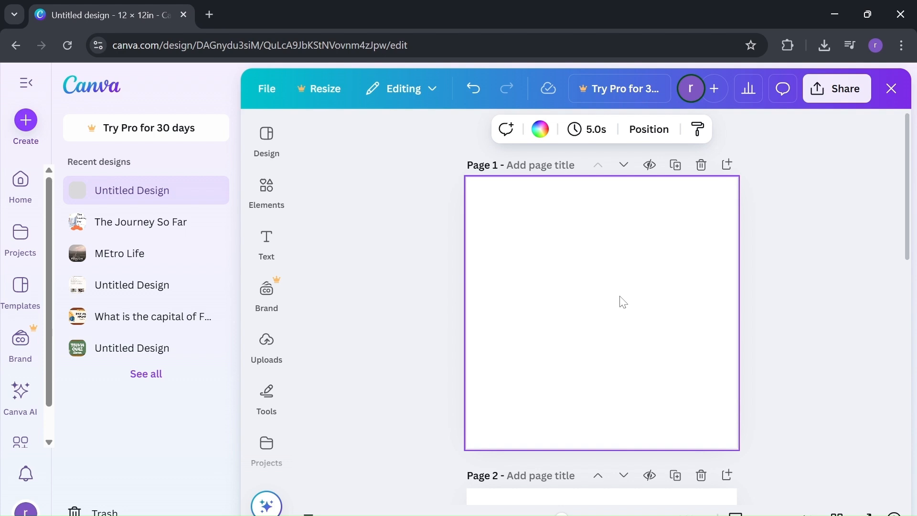
pyautogui.scroll(-3, 623, 302)
pyautogui.scroll(2, 623, 302)
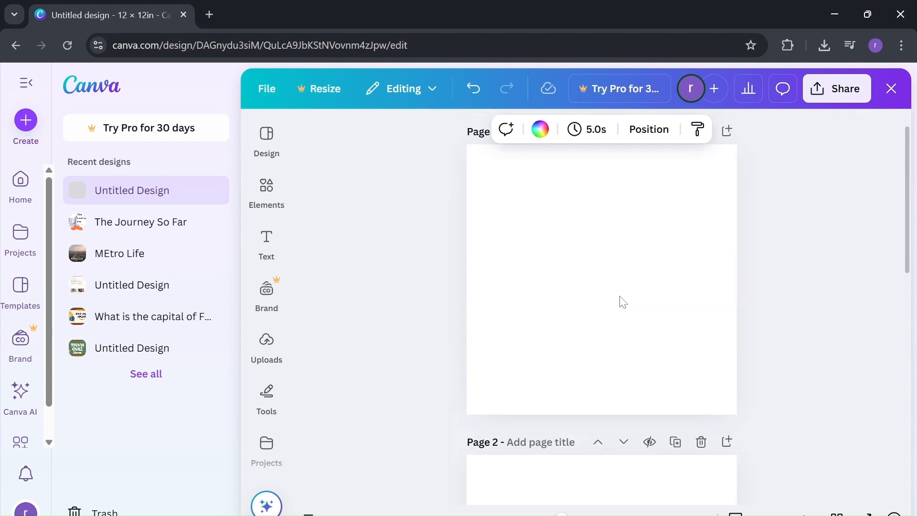
pyautogui.scroll(1, 623, 302)
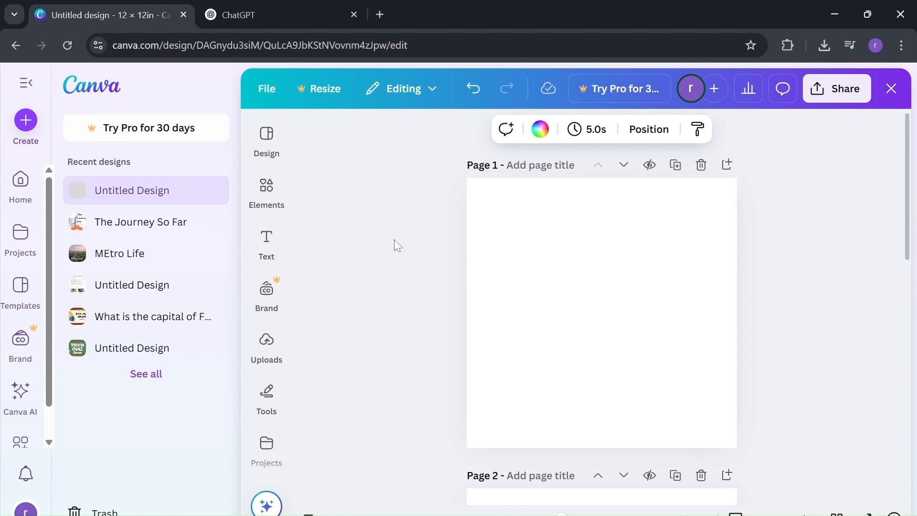
# Switch to ChatGPT and submit the prompt "funny educational childrens book" to get a story idea.
pyautogui.click(227, 6)
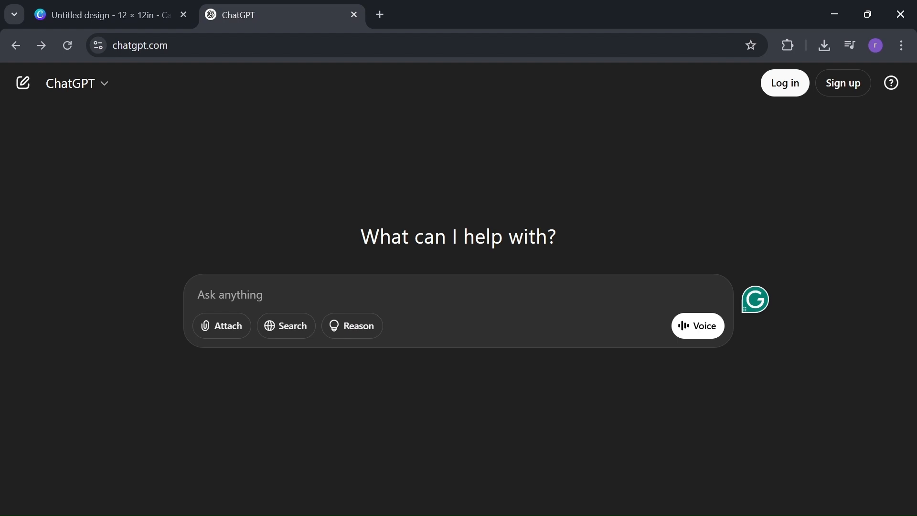
pyautogui.write('funny ')
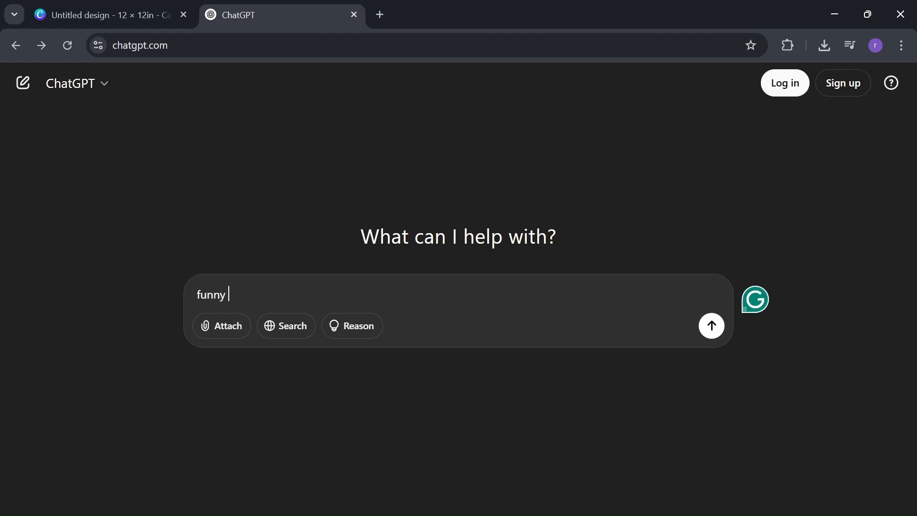
pyautogui.write('educa')
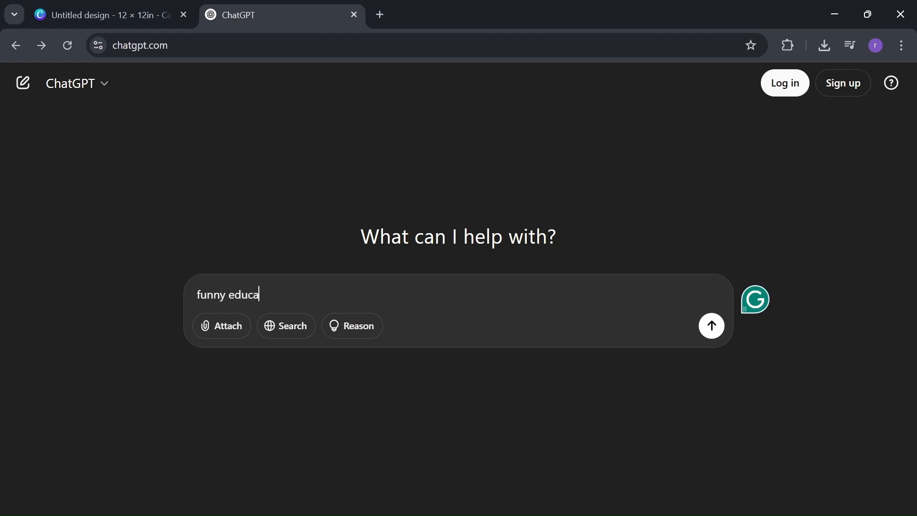
pyautogui.write('tional child')
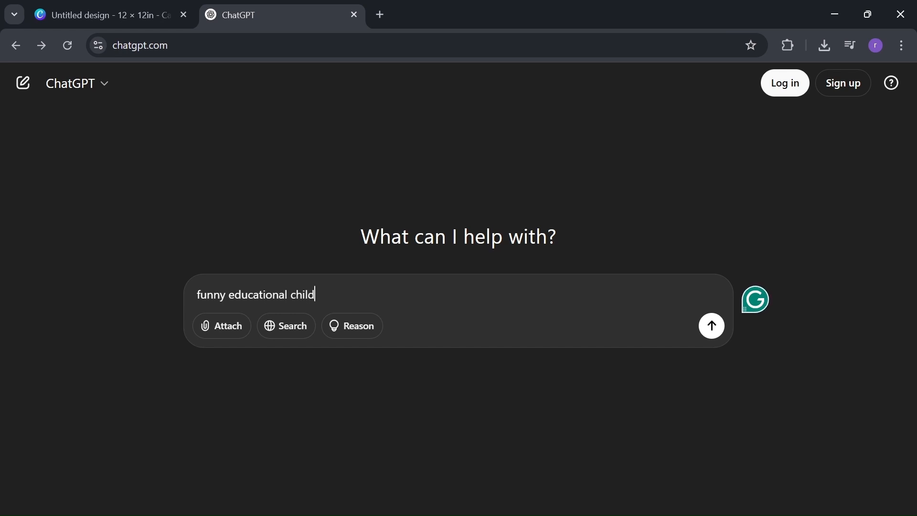
pyautogui.write('rens book')
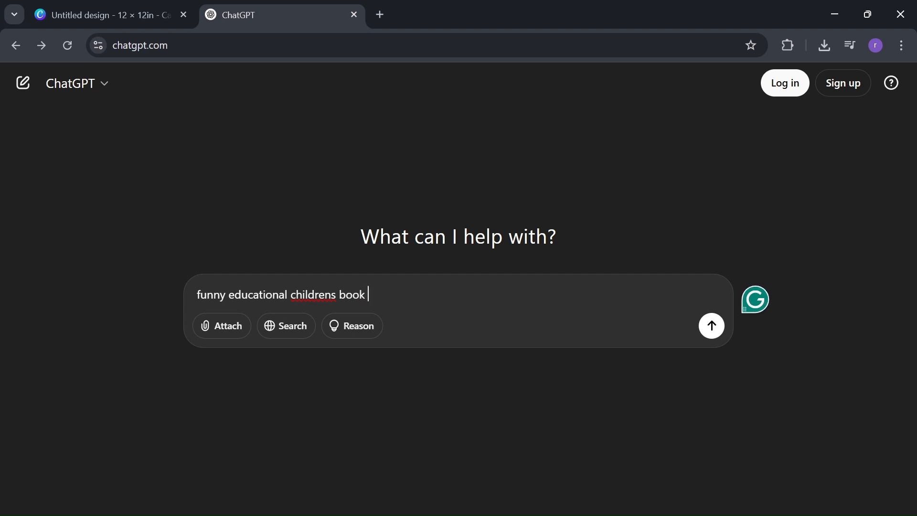
pyautogui.press('Return')
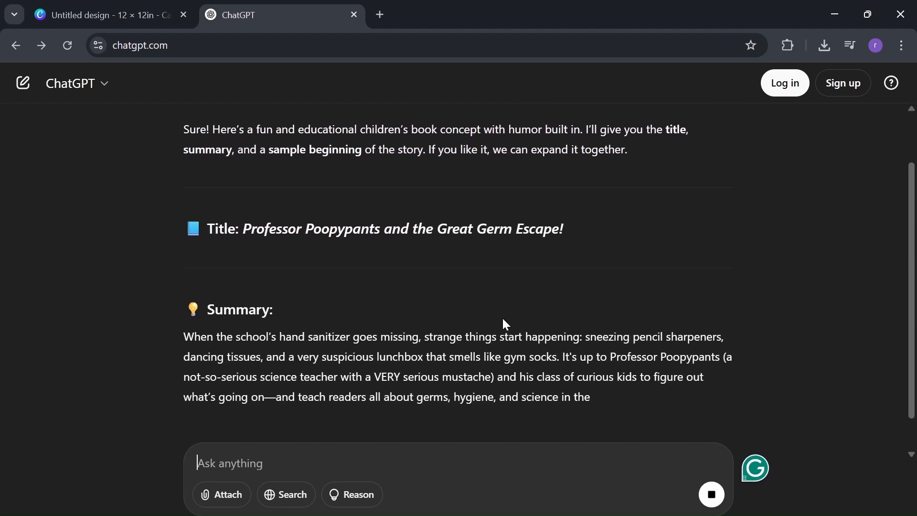
# Read through the generated story idea, examining its title, summary and sample beginning.
pyautogui.scroll(2, 503, 321)
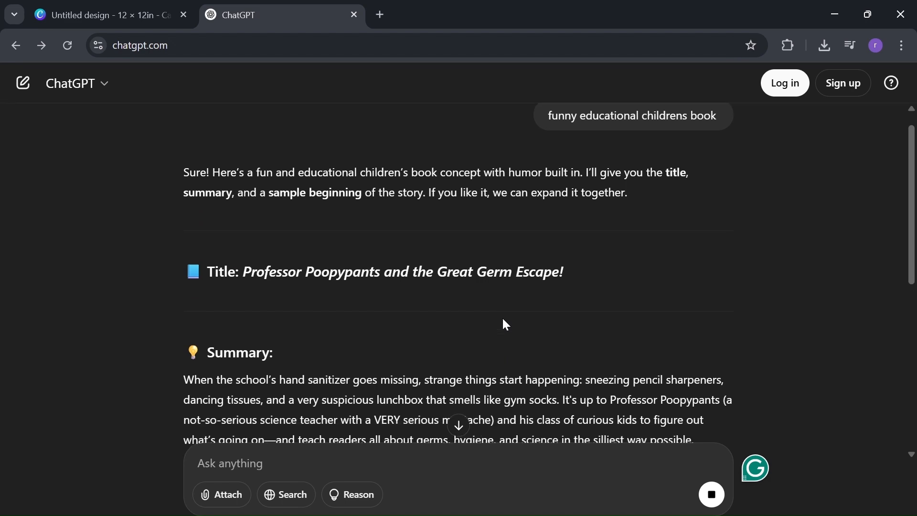
pyautogui.scroll(-4, 503, 319)
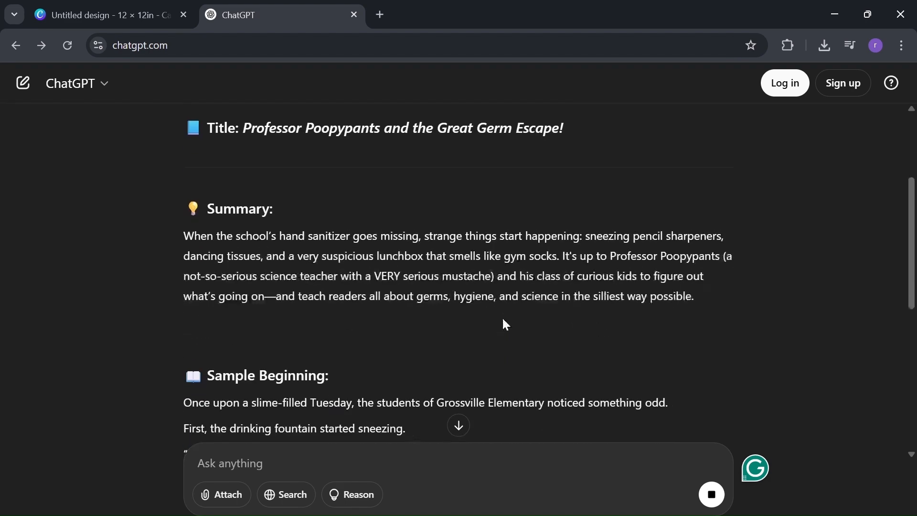
pyautogui.scroll(4, 503, 319)
pyautogui.scroll(1, 506, 324)
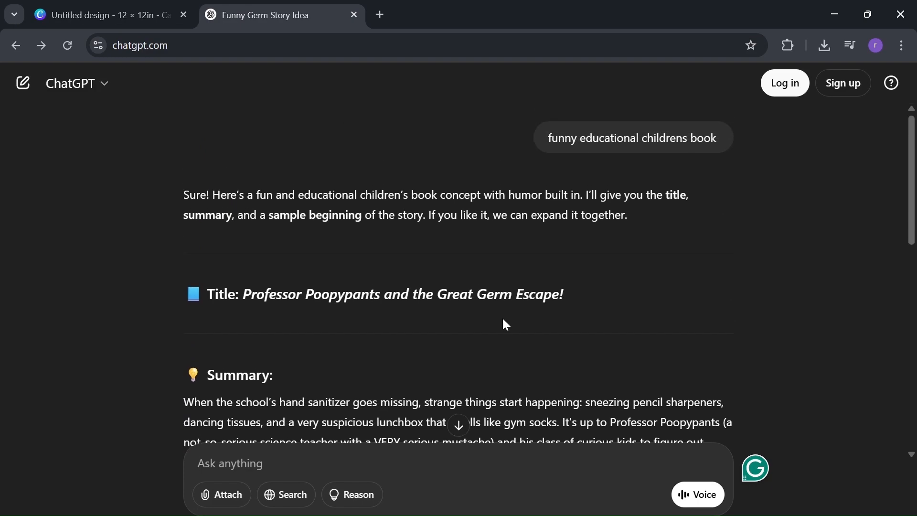
pyautogui.scroll(-5, 505, 324)
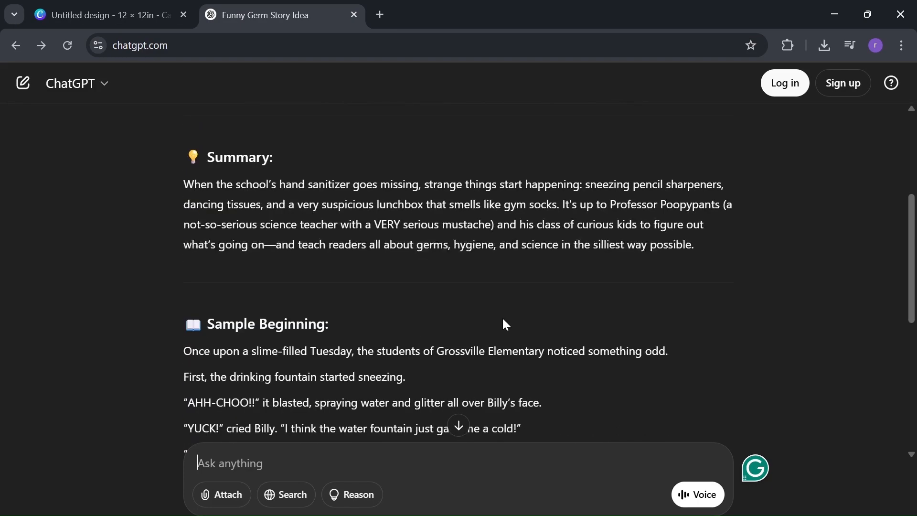
pyautogui.scroll(1, 506, 325)
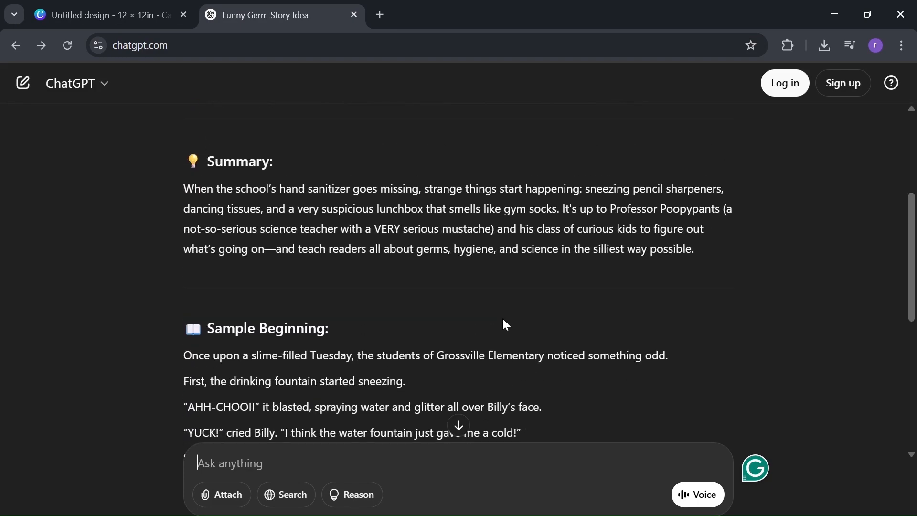
pyautogui.scroll(-4, 504, 321)
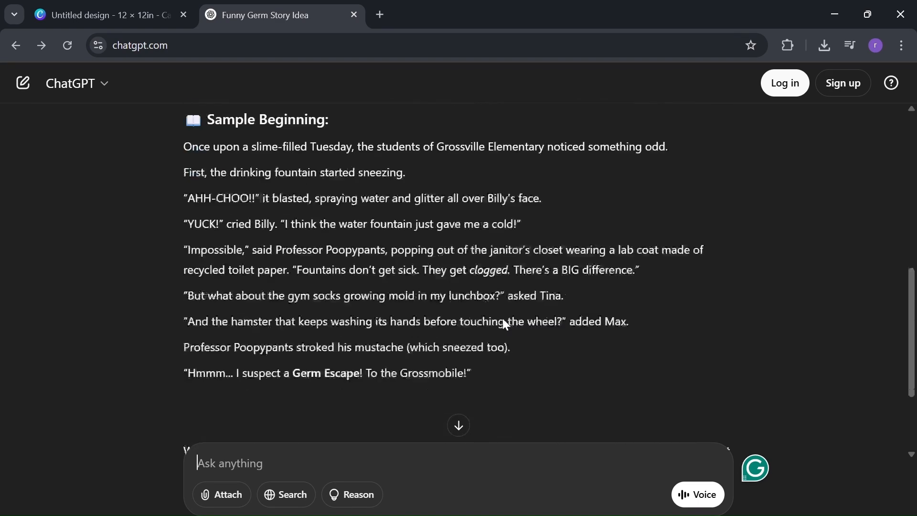
pyautogui.scroll(-3, 503, 320)
pyautogui.scroll(4, 503, 320)
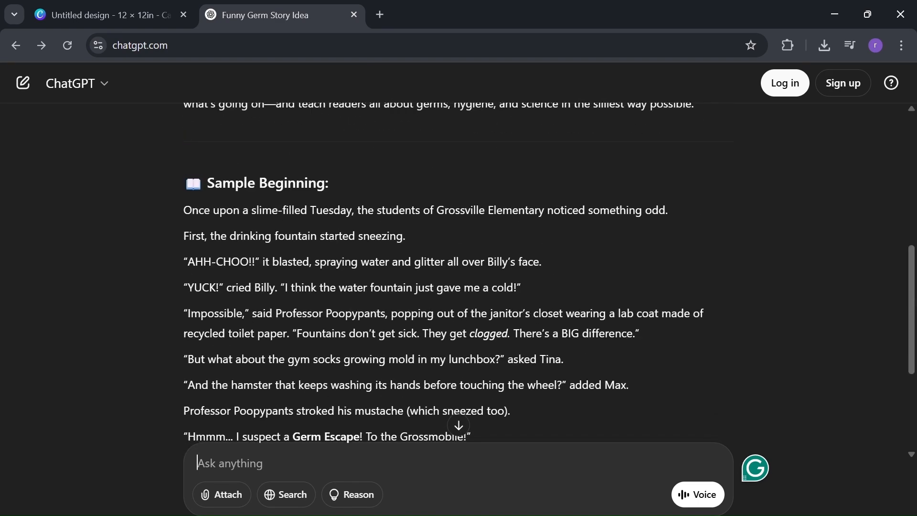
pyautogui.scroll(2, 503, 320)
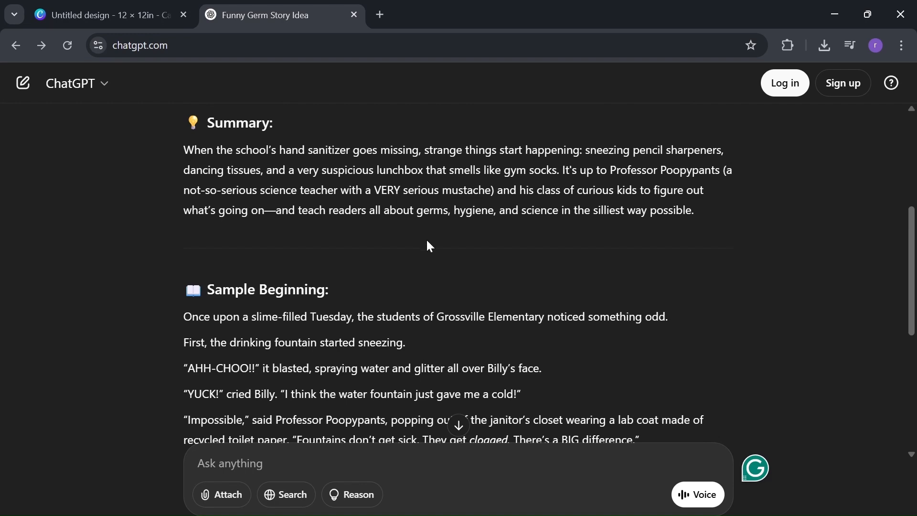
pyautogui.scroll(2, 429, 246)
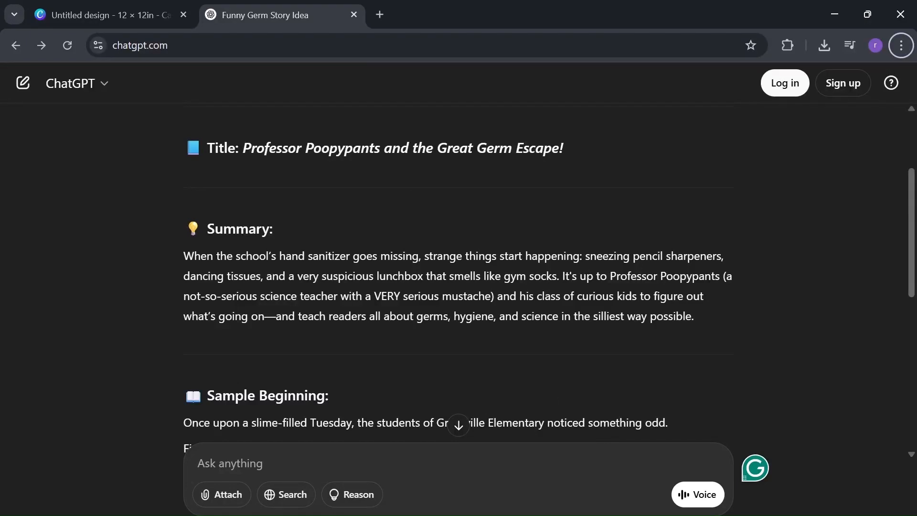
# Switch to the Canva design, search the elements for "animals" and look over the results.
pyautogui.click(105, 15)
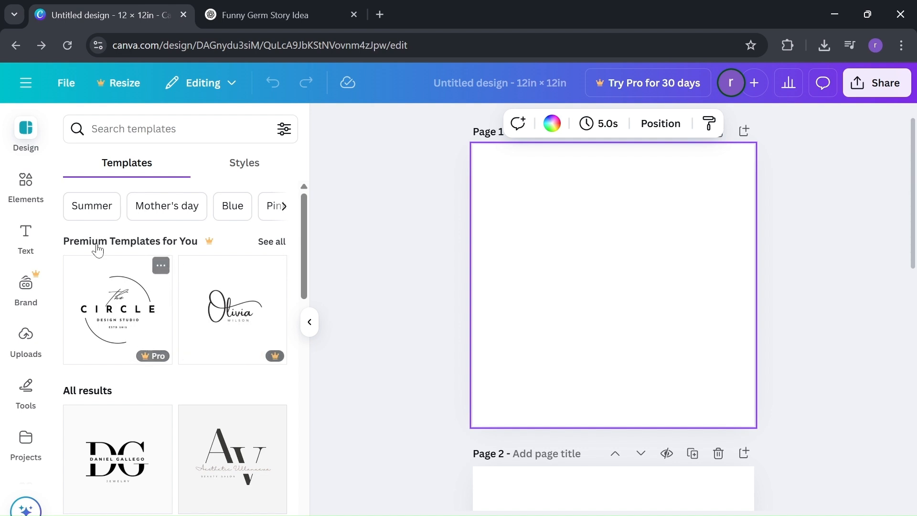
pyautogui.click(28, 180)
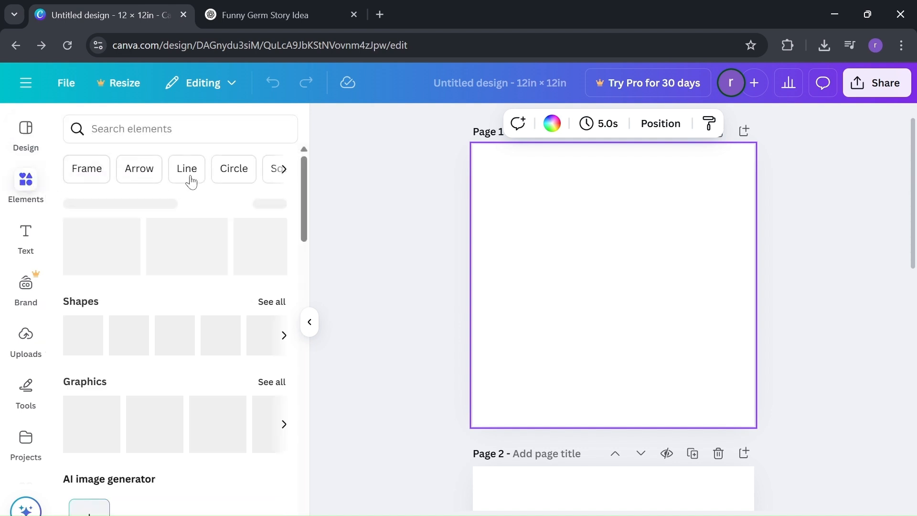
pyautogui.click(143, 129)
pyautogui.write('an')
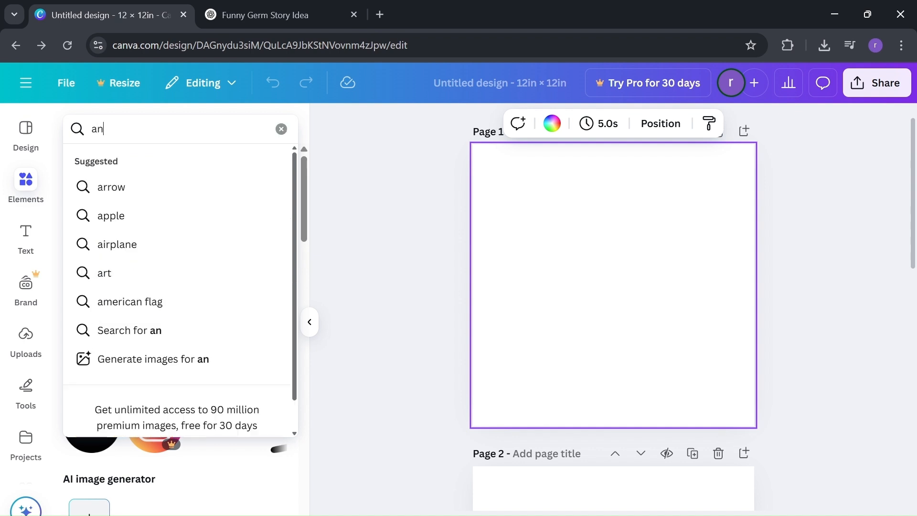
pyautogui.write('imals')
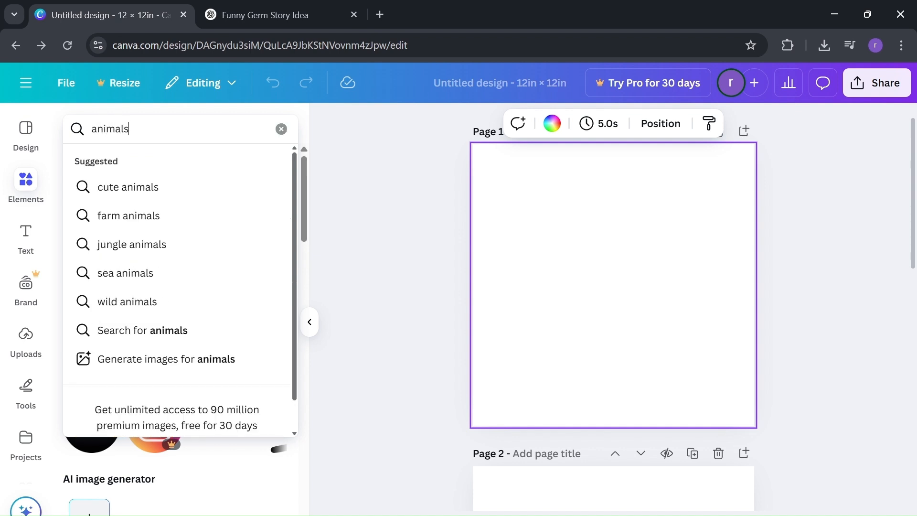
pyautogui.press('Return')
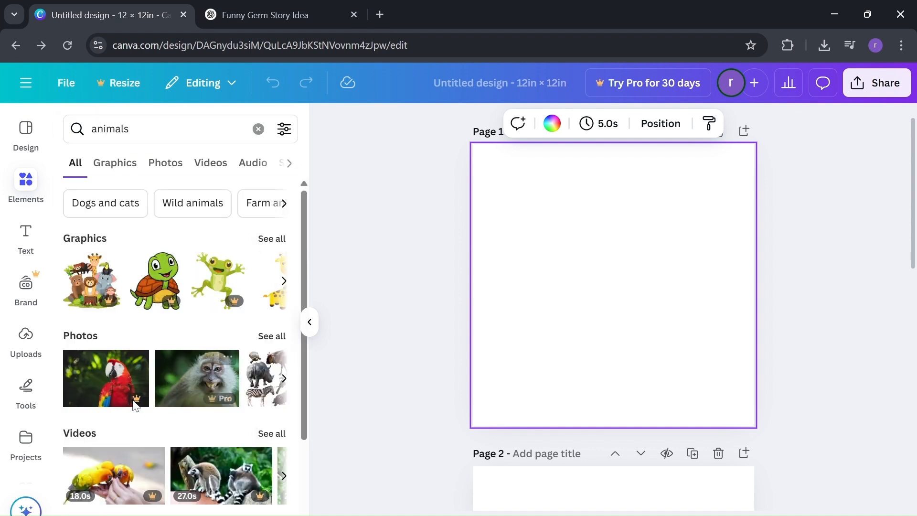
pyautogui.scroll(-3, 125, 282)
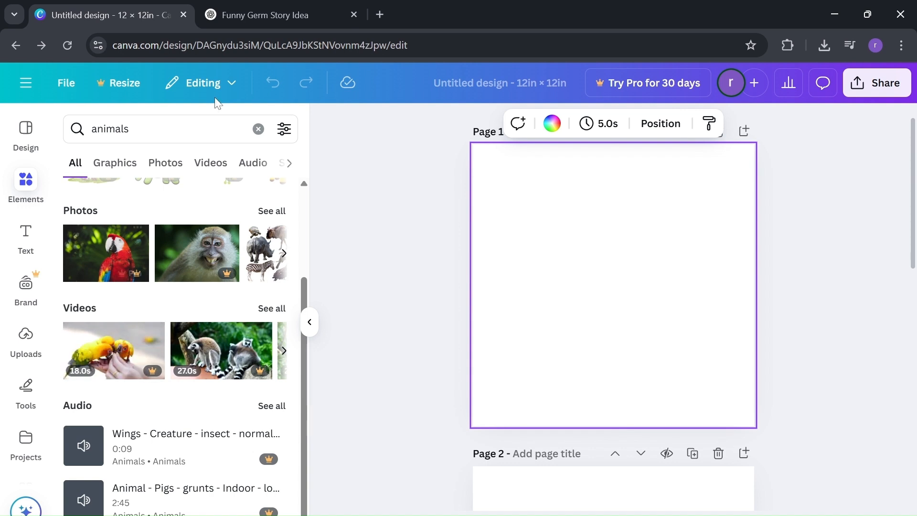
# Search the elements for "childrens book" and look over the graphics, photos and videos offered.
pyautogui.doubleClick(125, 128)
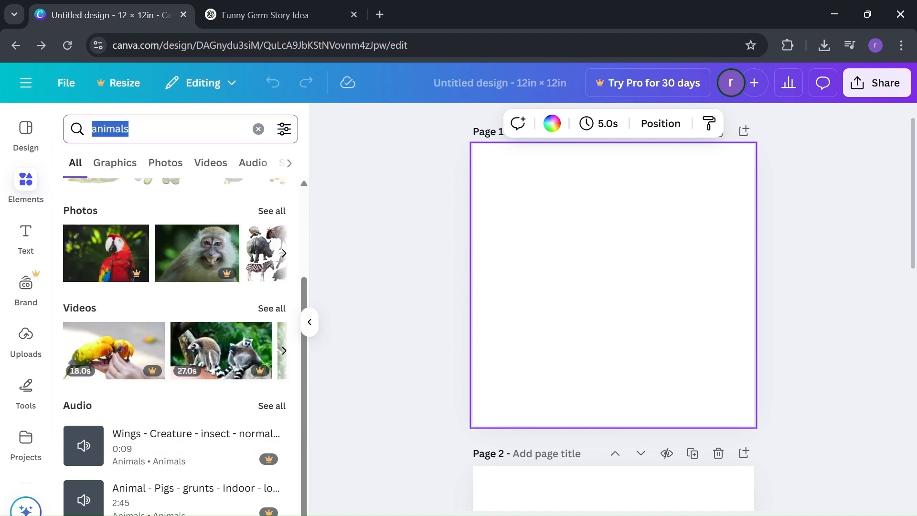
pyautogui.write('childr')
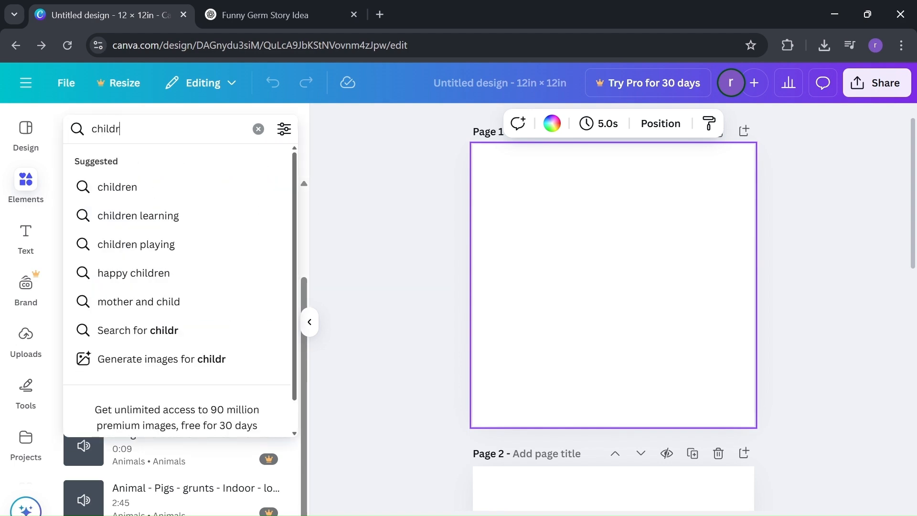
pyautogui.write('ens')
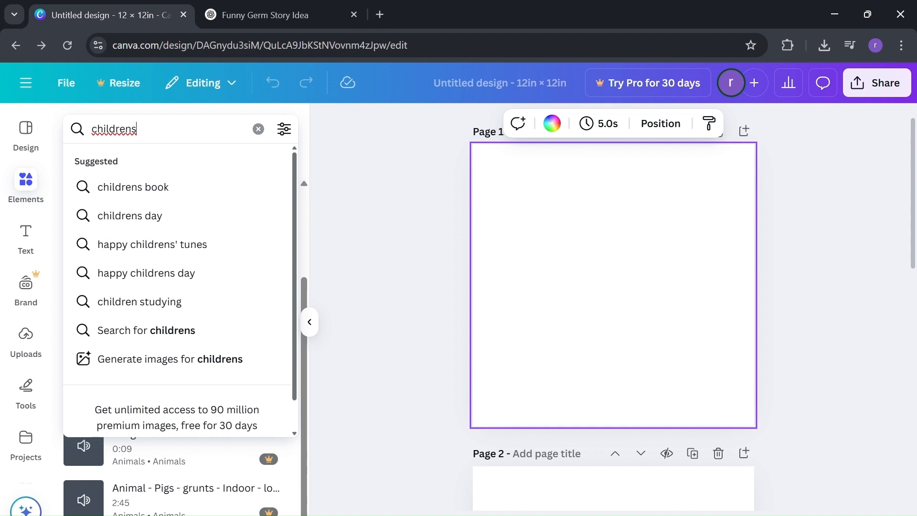
pyautogui.press('Down')
pyautogui.press('Return')
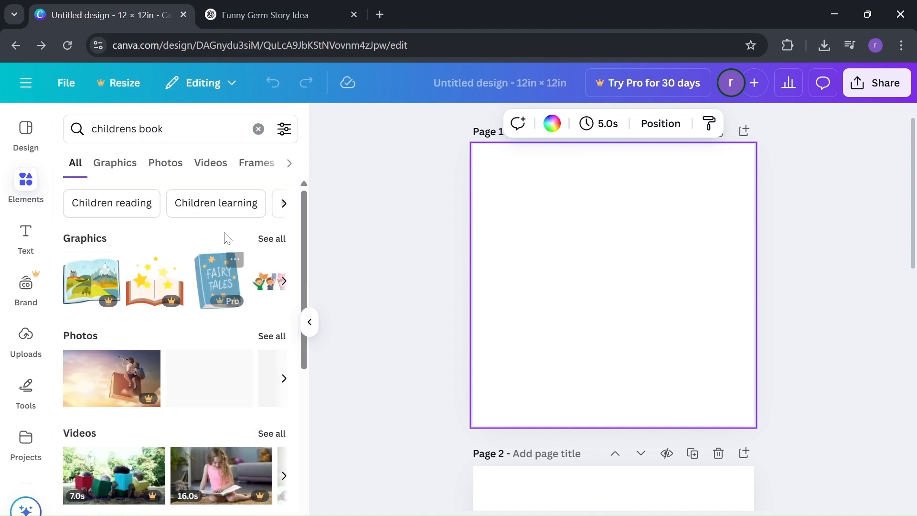
pyautogui.scroll(-1, 197, 196)
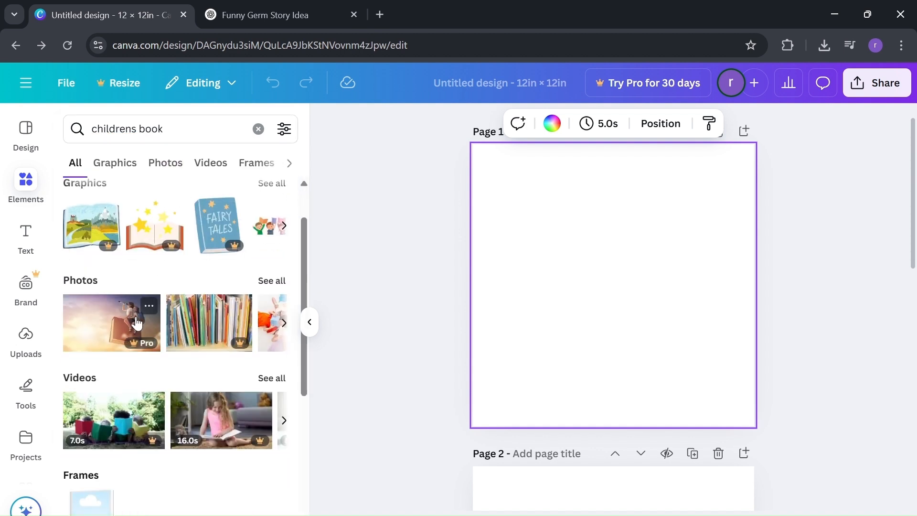
pyautogui.scroll(-1, 136, 323)
pyautogui.scroll(2, 136, 323)
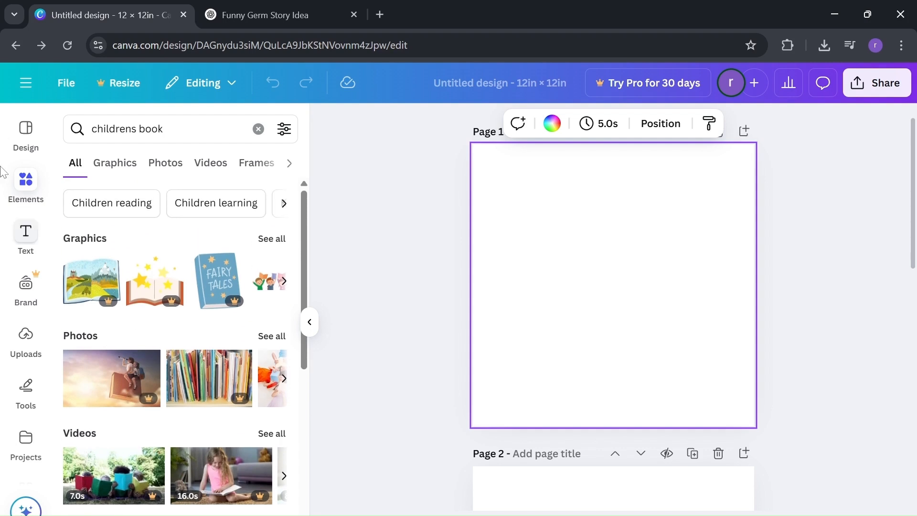
# Search the design templates for "childrens book" using the recent search.
pyautogui.click(28, 141)
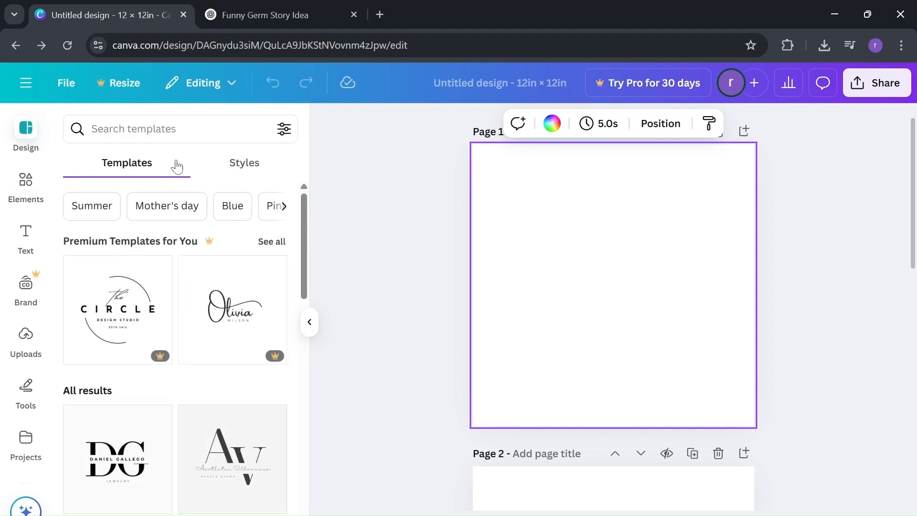
pyautogui.click(143, 129)
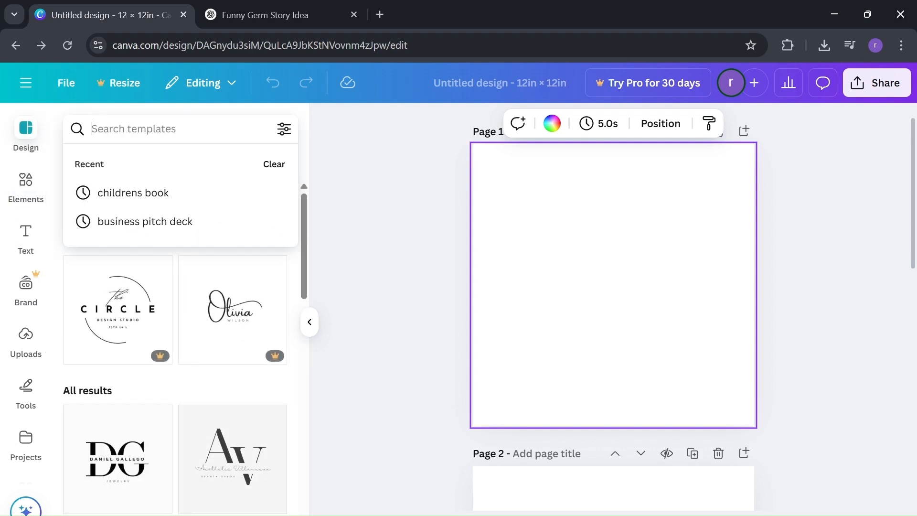
pyautogui.click(167, 195)
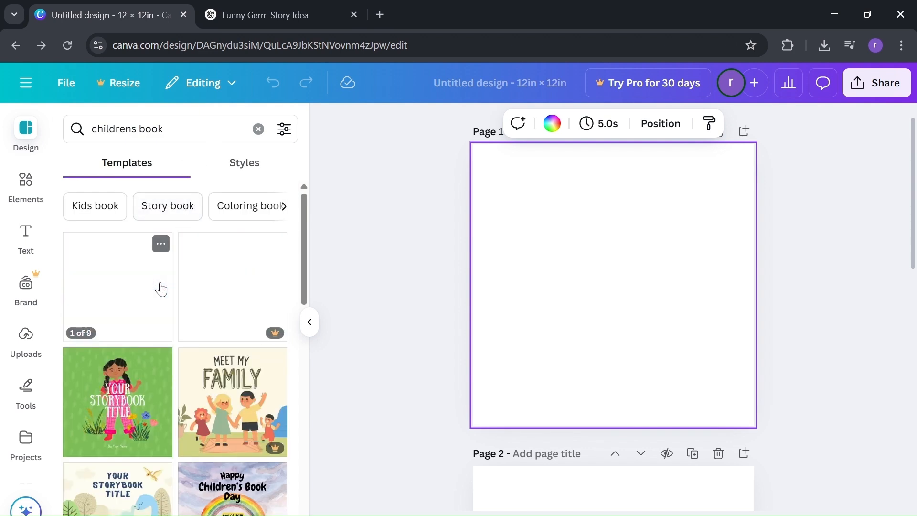
# Browse the children's book templates and preview their pages to find a suitable storybook layout.
pyautogui.scroll(-1, 160, 287)
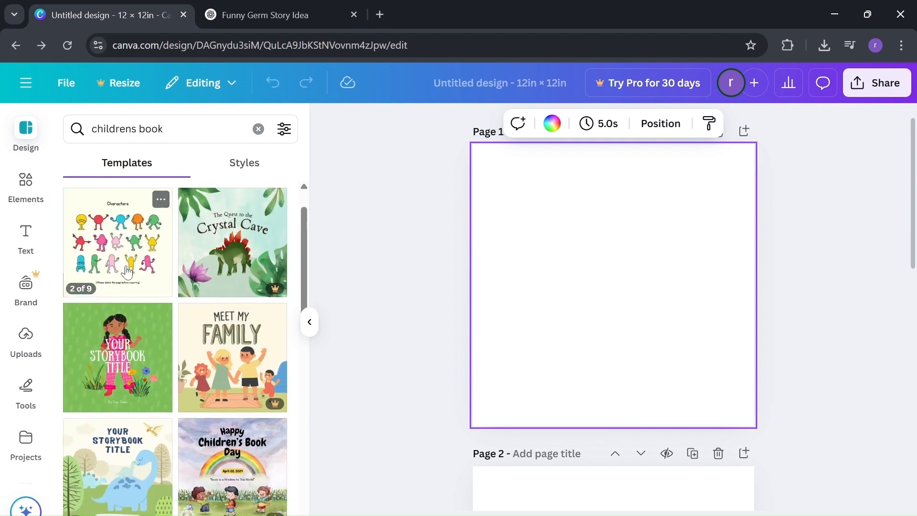
pyautogui.scroll(-2, 113, 262)
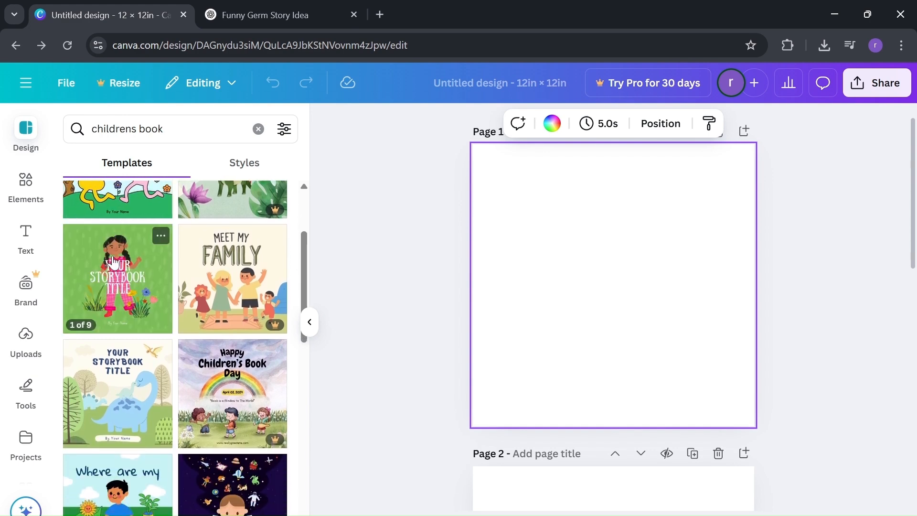
pyautogui.scroll(-2, 113, 262)
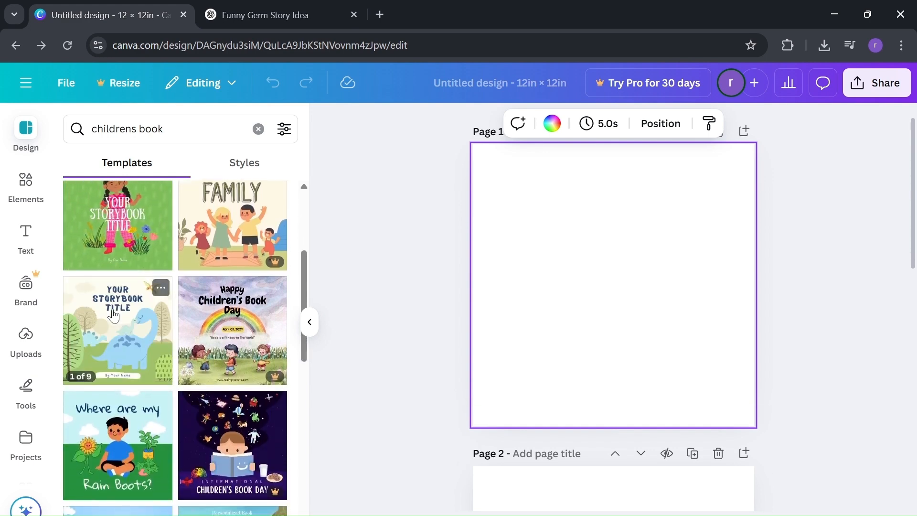
pyautogui.scroll(-7, 140, 301)
pyautogui.scroll(1, 117, 291)
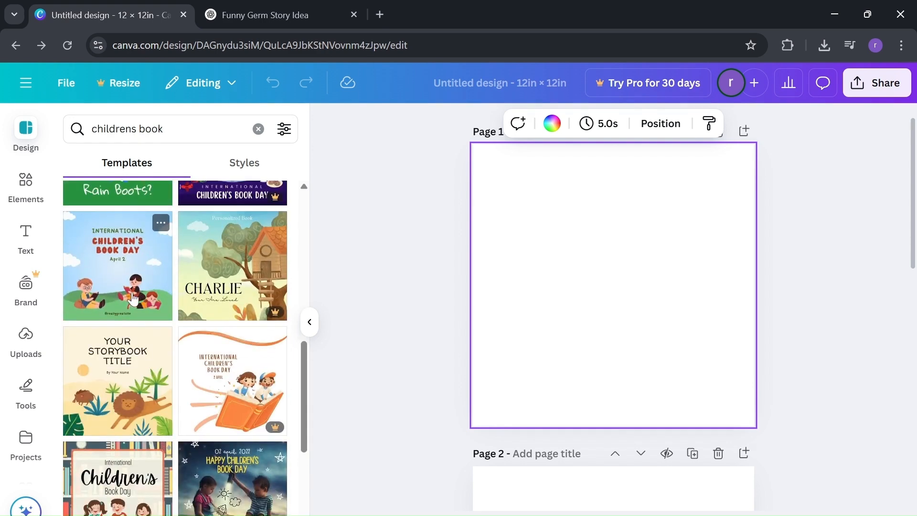
pyautogui.scroll(-10, 117, 291)
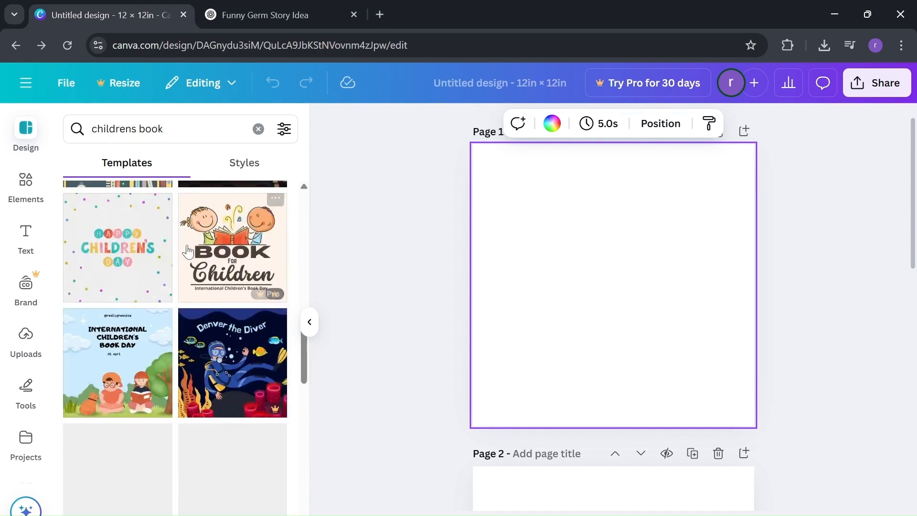
pyautogui.scroll(3, 187, 244)
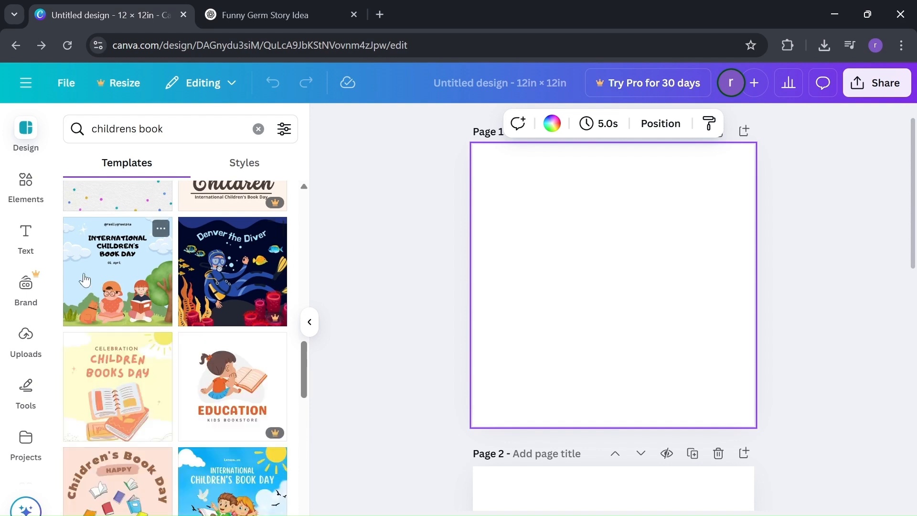
pyautogui.scroll(-10, 111, 304)
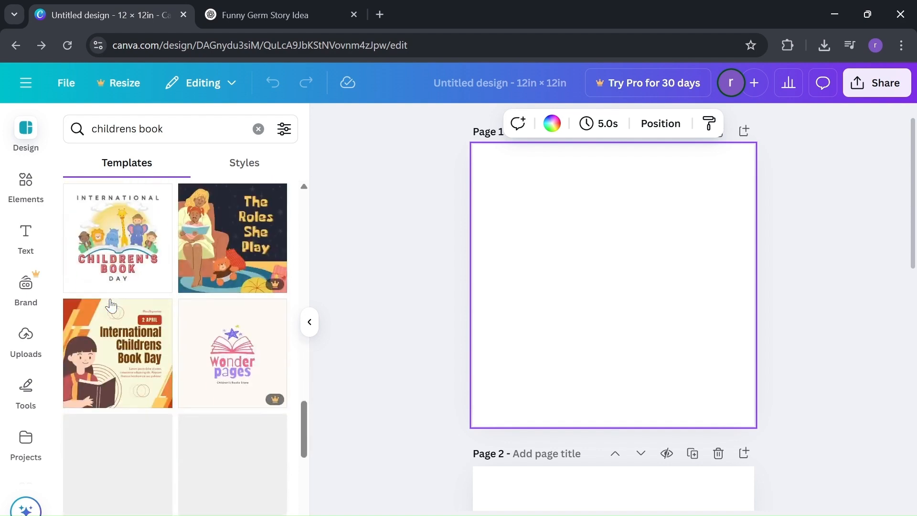
pyautogui.scroll(-2, 111, 305)
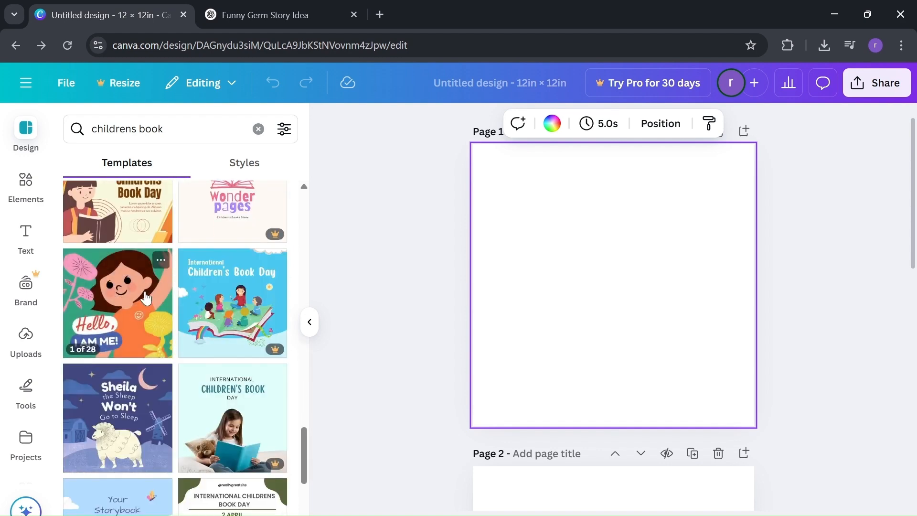
pyautogui.scroll(-10, 146, 299)
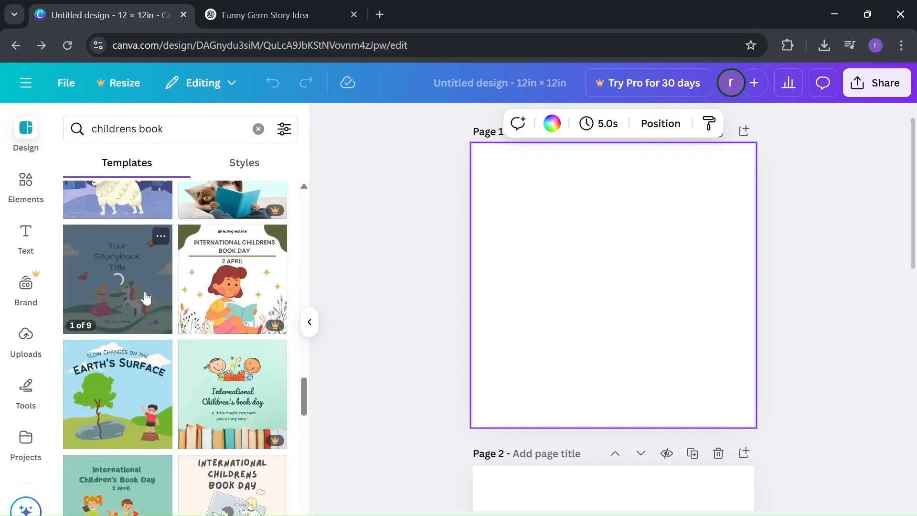
pyautogui.scroll(-3, 145, 293)
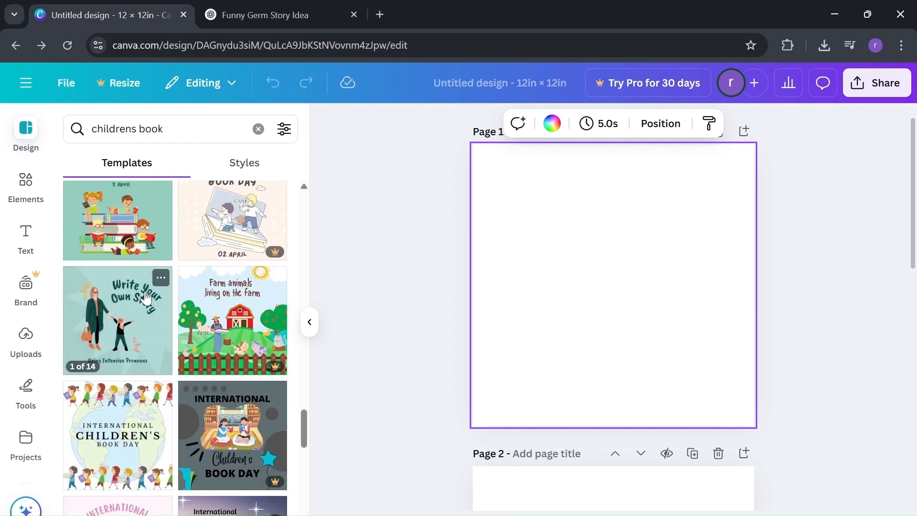
pyautogui.scroll(1, 145, 292)
pyautogui.moveTo(138, 354)
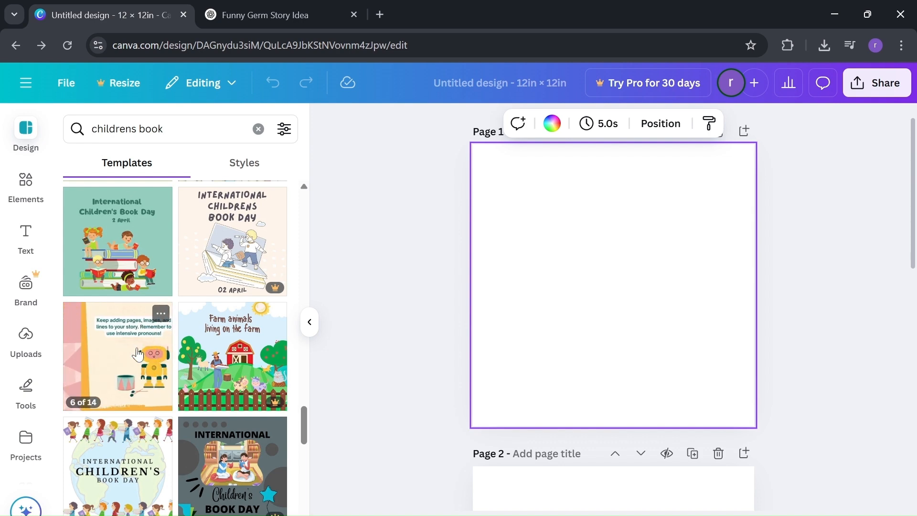
# Apply all 14 pages of the "Write a Story using Intensive Pronouns" storybook template to the design and check the pages.
pyautogui.click(138, 354)
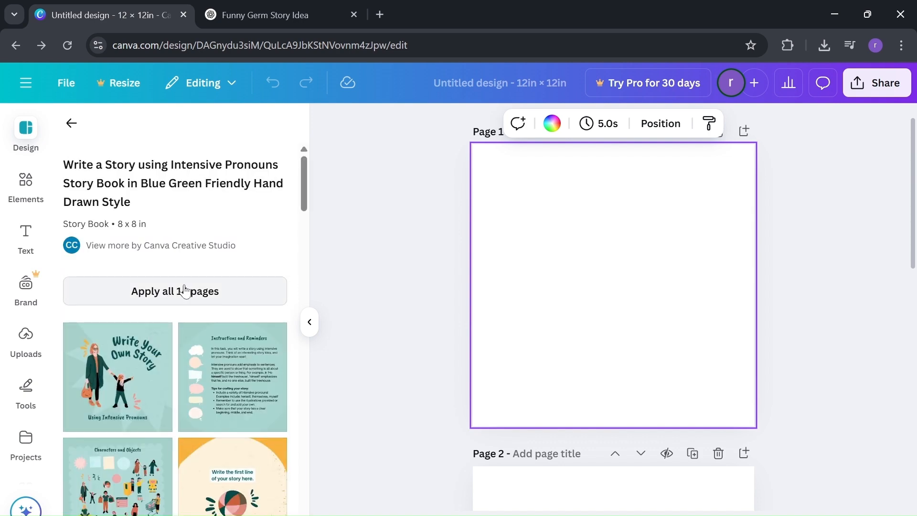
pyautogui.click(186, 291)
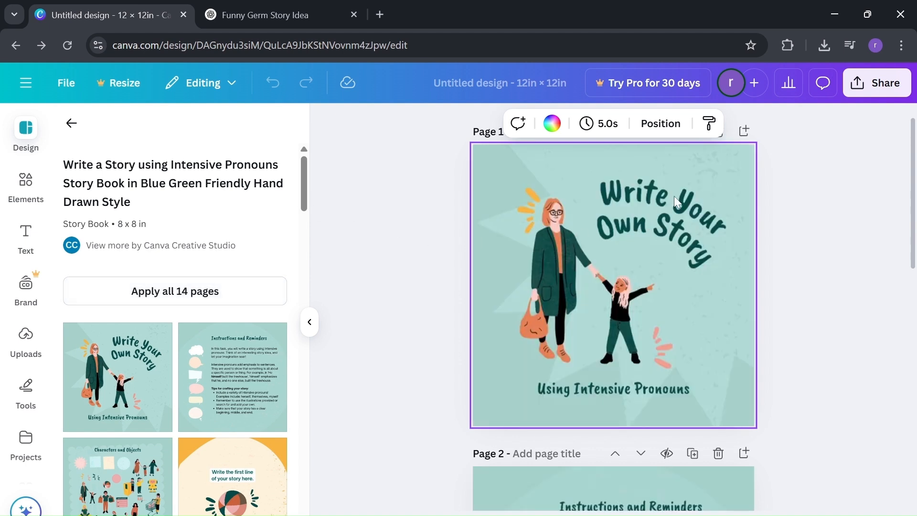
pyautogui.scroll(-15, 667, 210)
pyautogui.scroll(4, 666, 239)
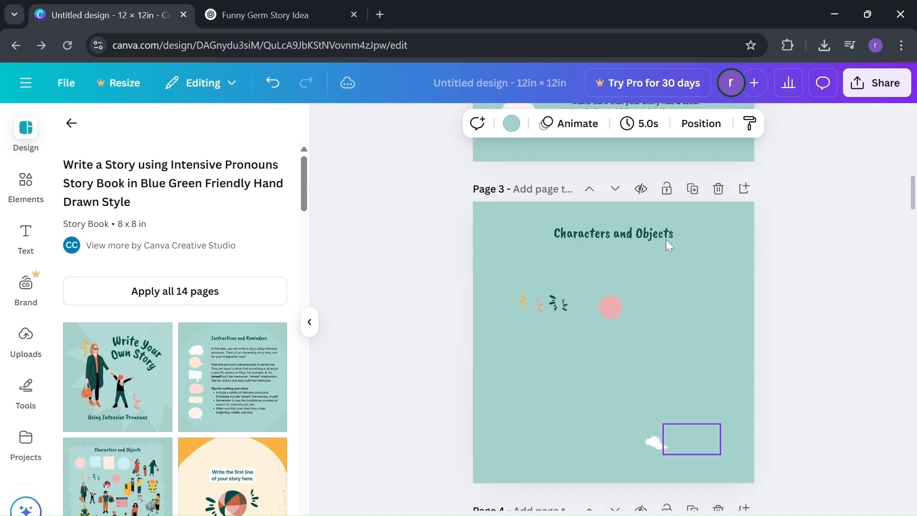
pyautogui.scroll(12, 721, 457)
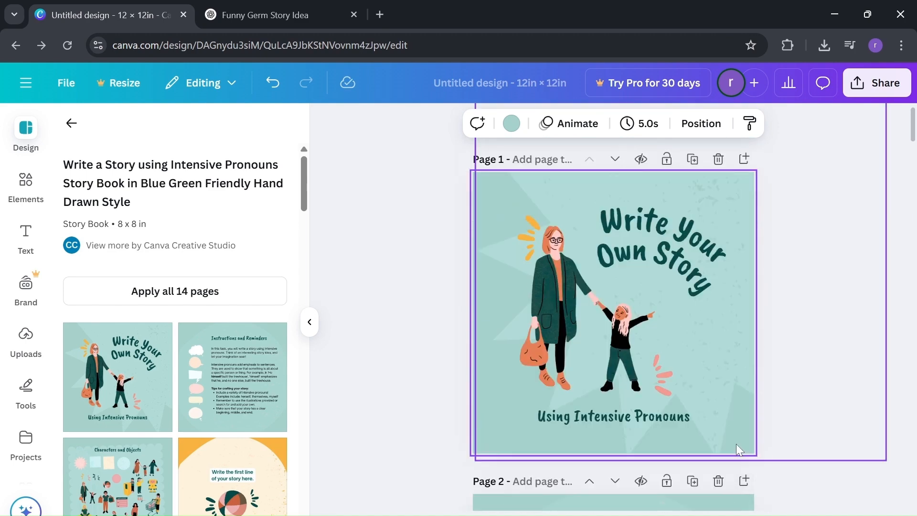
# Switch to ChatGPT and copy the story title "Professor Poopypants and the Great Germ Escape!" for the cover.
pyautogui.click(684, 290)
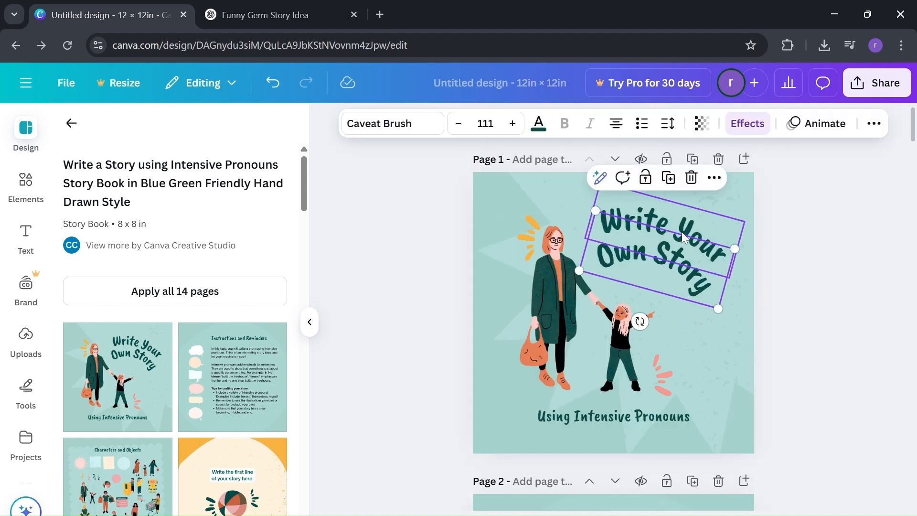
pyautogui.moveTo(682, 232); pyautogui.dragTo(681, 199)
pyautogui.click(290, 7)
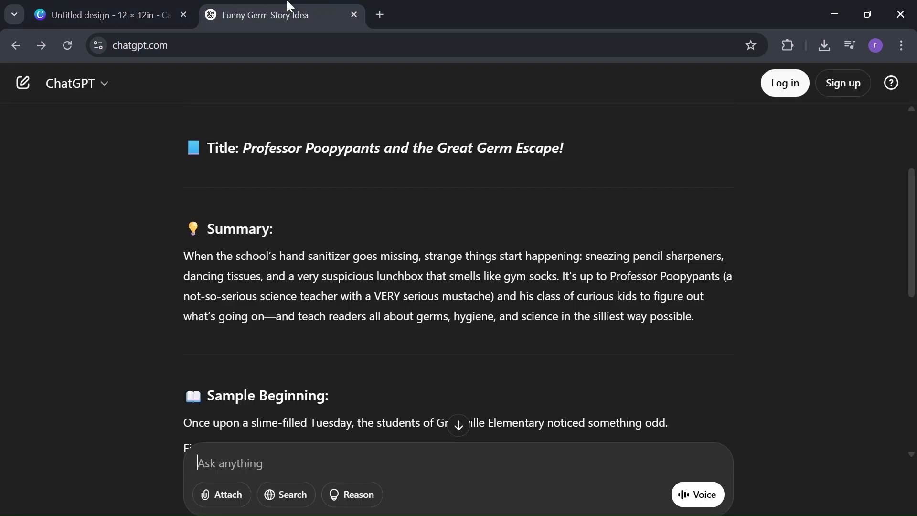
pyautogui.scroll(1, 449, 277)
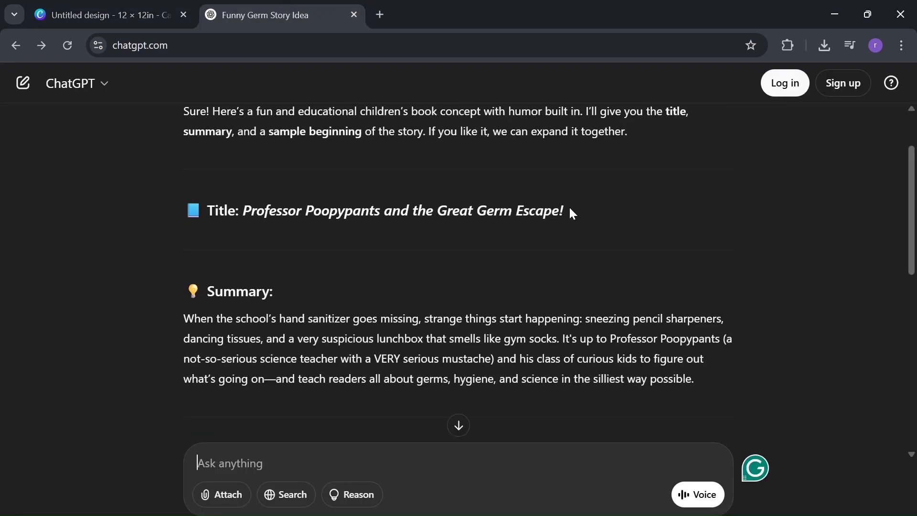
pyautogui.moveTo(570, 210); pyautogui.dragTo(252, 193)
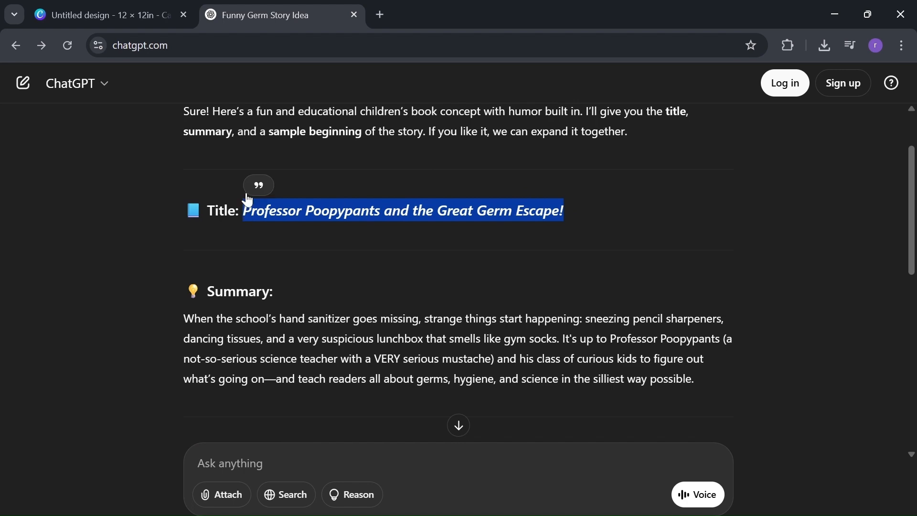
# Return to the Canva cover page and replace the "Write Your" text with the copied story title.
pyautogui.click(111, 7)
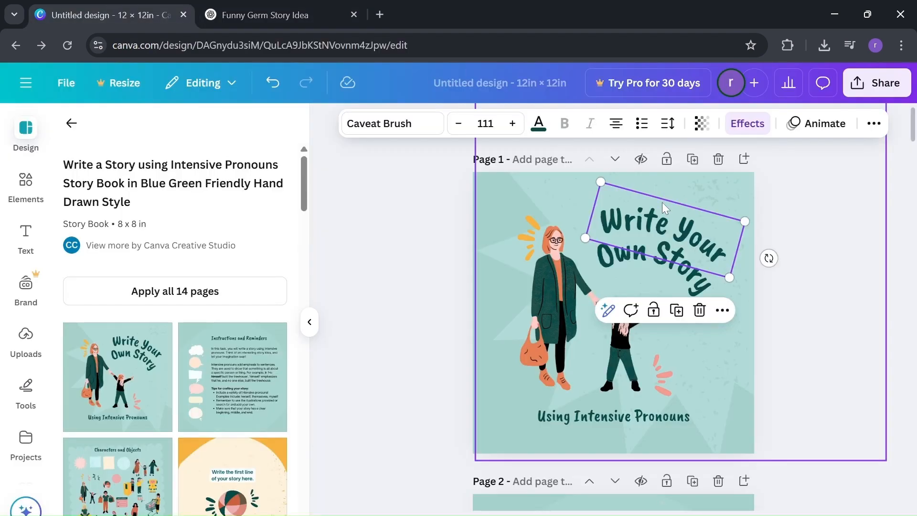
pyautogui.doubleClick(658, 224)
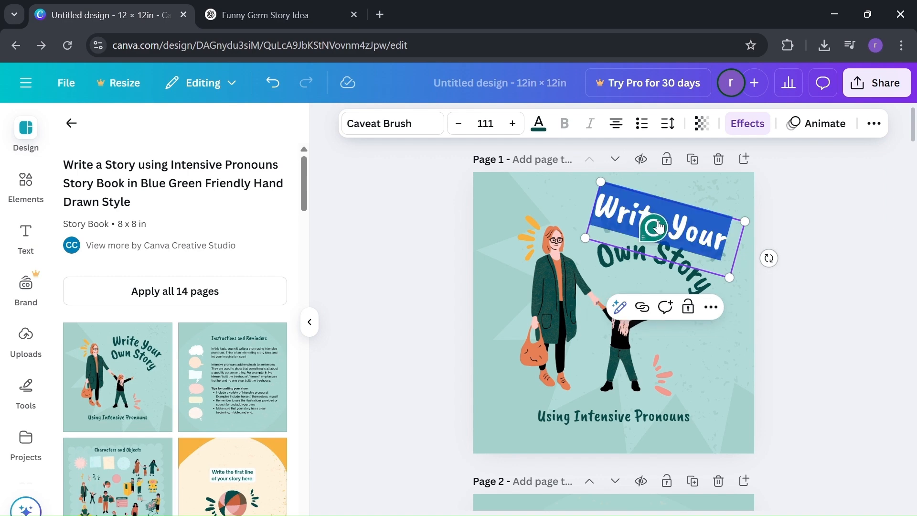
pyautogui.write('Professor Poopypants and the Great Germ Escape!')
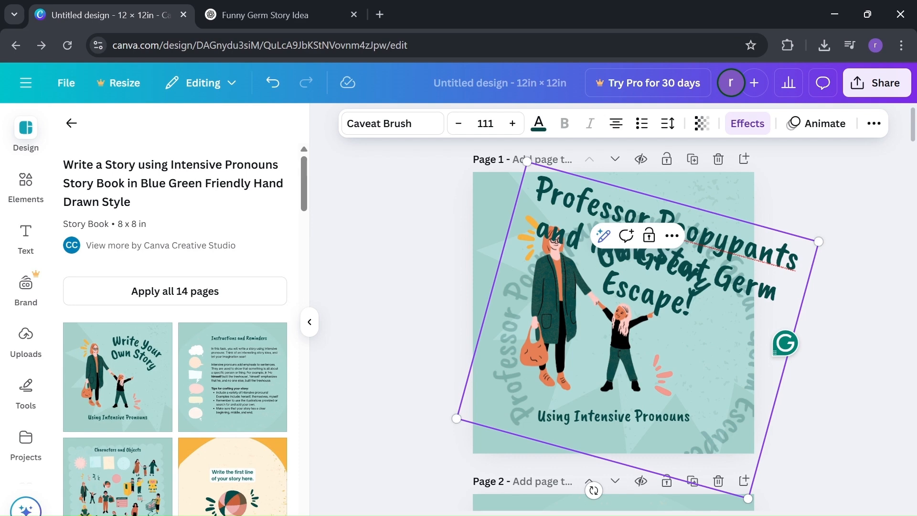
pyautogui.click(730, 206)
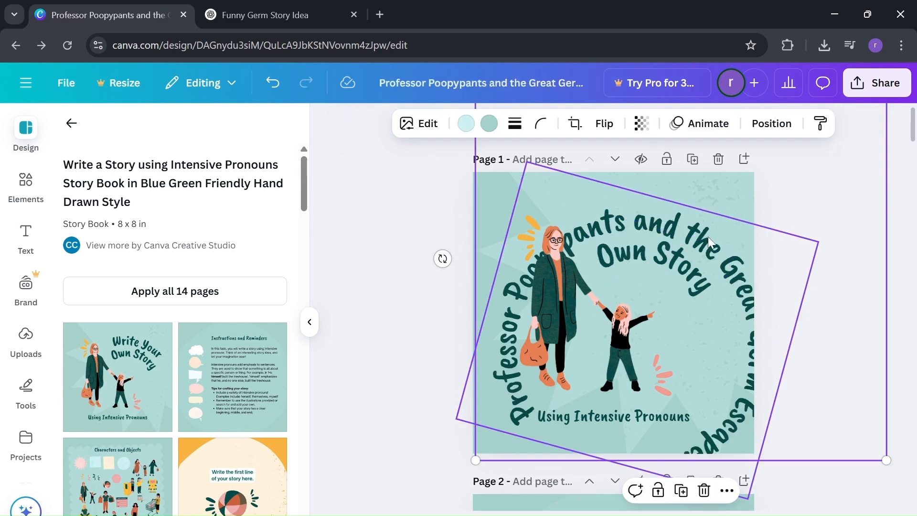
# Move the curved story title aside on the cover and delete the "Own Story" text.
pyautogui.moveTo(708, 236); pyautogui.dragTo(664, 268)
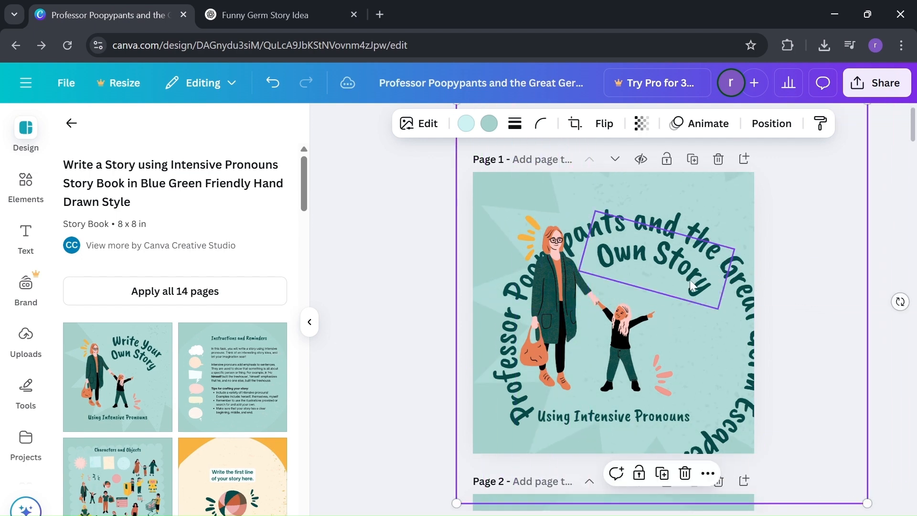
pyautogui.click(681, 231)
pyautogui.moveTo(680, 231); pyautogui.dragTo(781, 285)
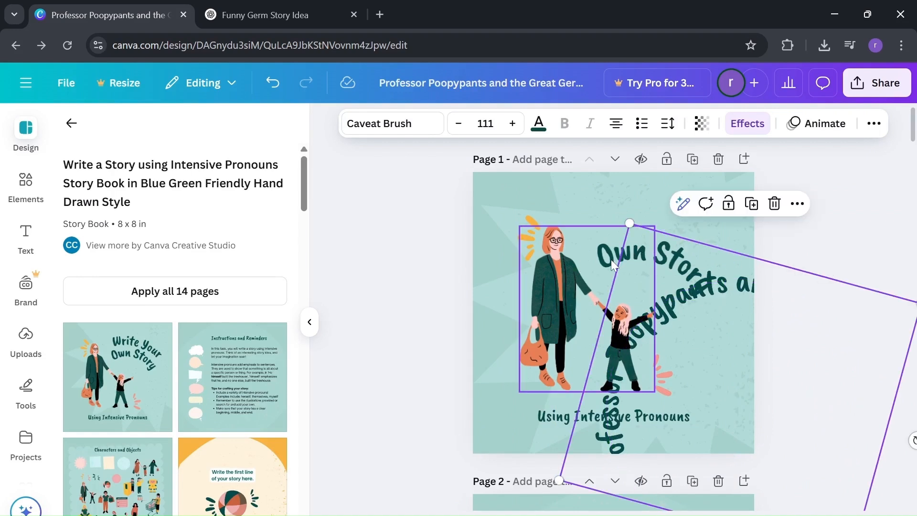
pyautogui.click(610, 251)
pyautogui.click(678, 250)
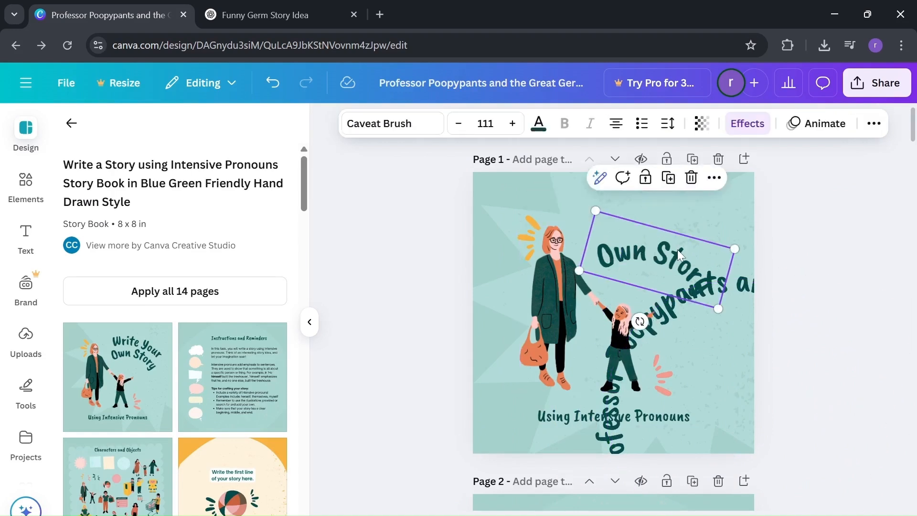
pyautogui.press('Delete')
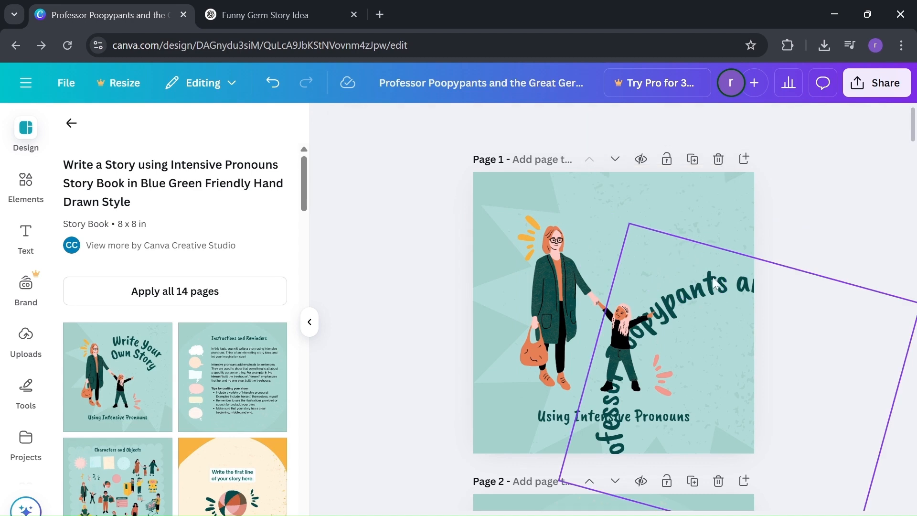
# Position the curved title as an arc around the two cover figures and delete the "Using Intensive Pronouns" subtitle.
pyautogui.moveTo(713, 277); pyautogui.dragTo(586, 176)
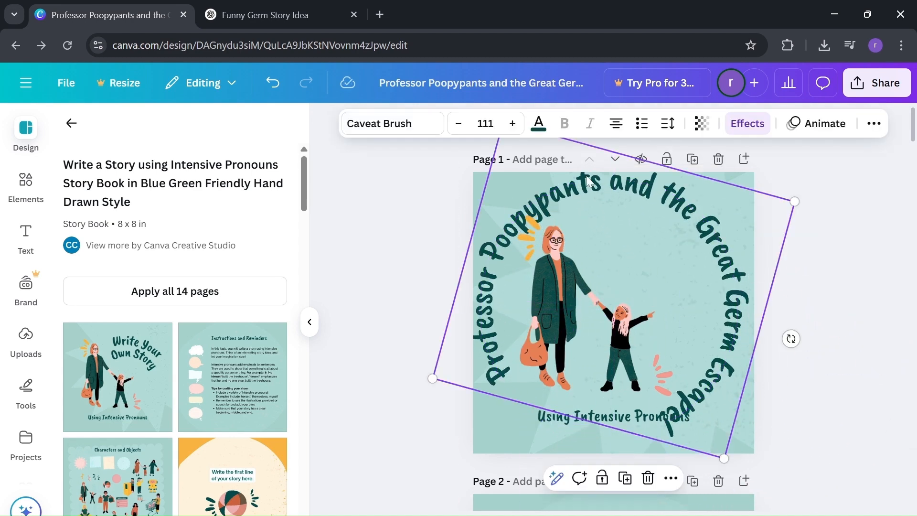
pyautogui.click(551, 419)
pyautogui.press('Delete')
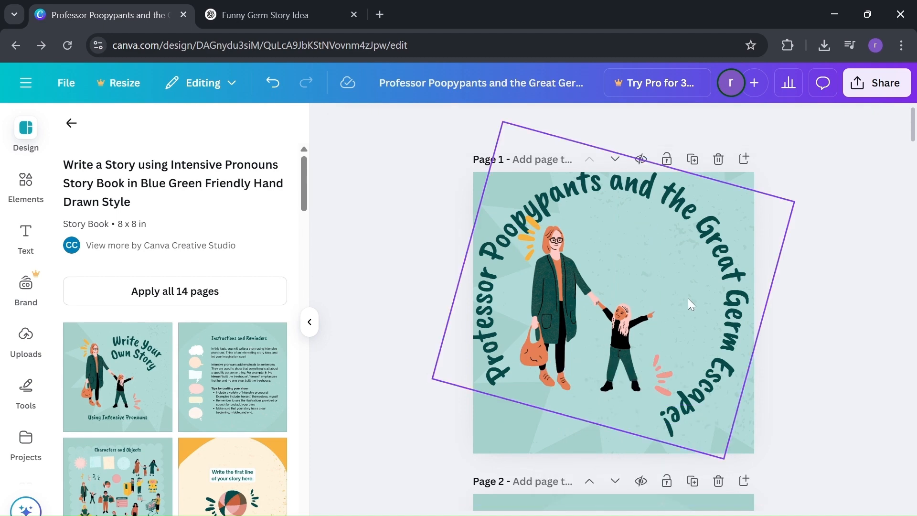
pyautogui.moveTo(688, 299); pyautogui.dragTo(692, 312)
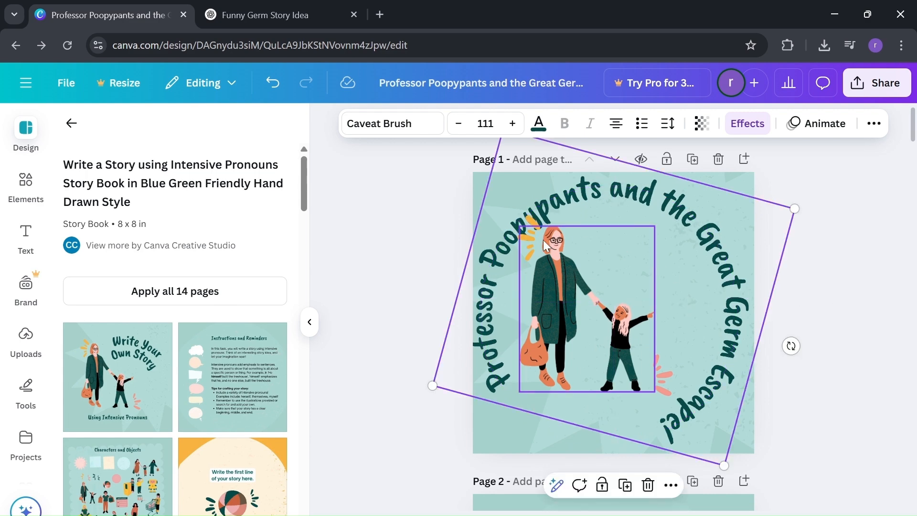
# Move the yellow accent marks down beside the woman's shoulder, clear of the curved title, and check the cover.
pyautogui.moveTo(528, 241); pyautogui.dragTo(522, 274)
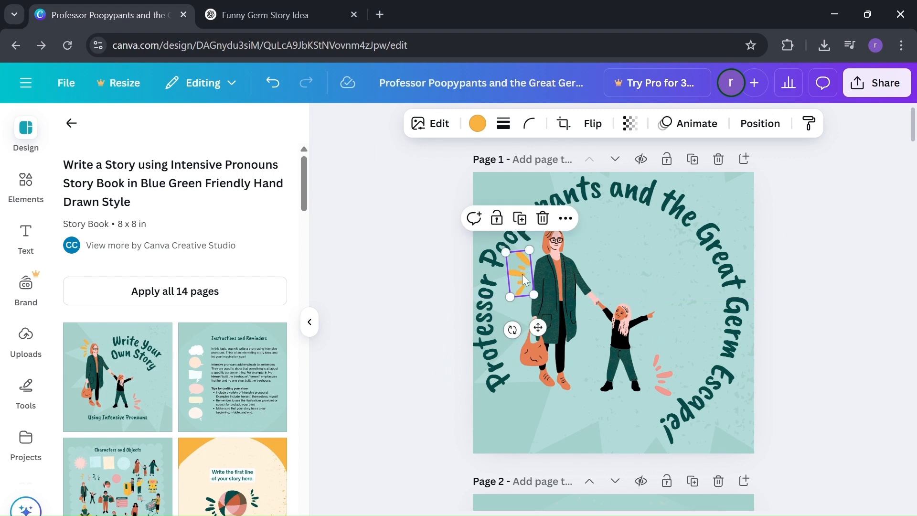
pyautogui.click(844, 204)
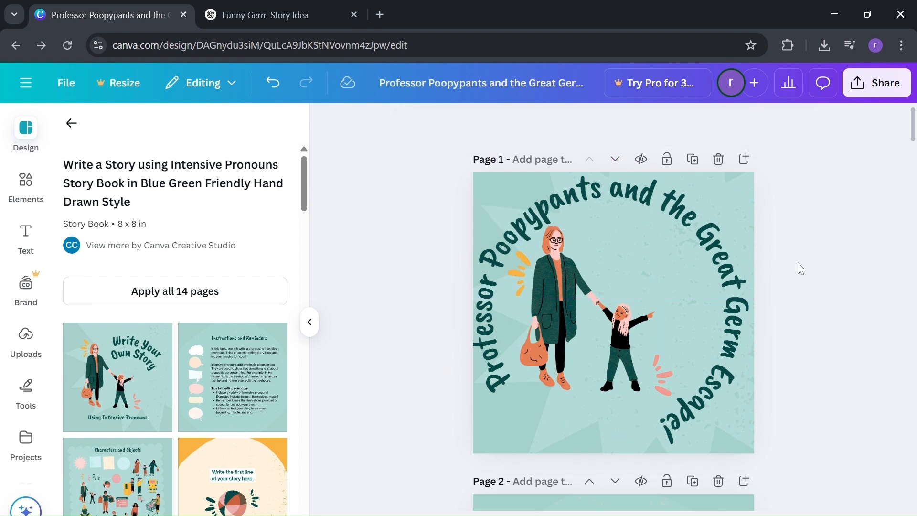
pyautogui.scroll(-2, 699, 274)
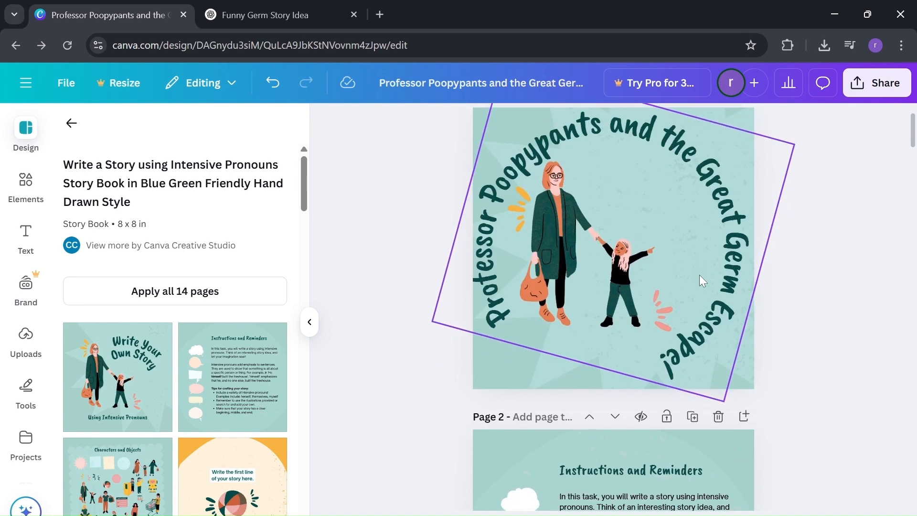
pyautogui.scroll(1, 700, 274)
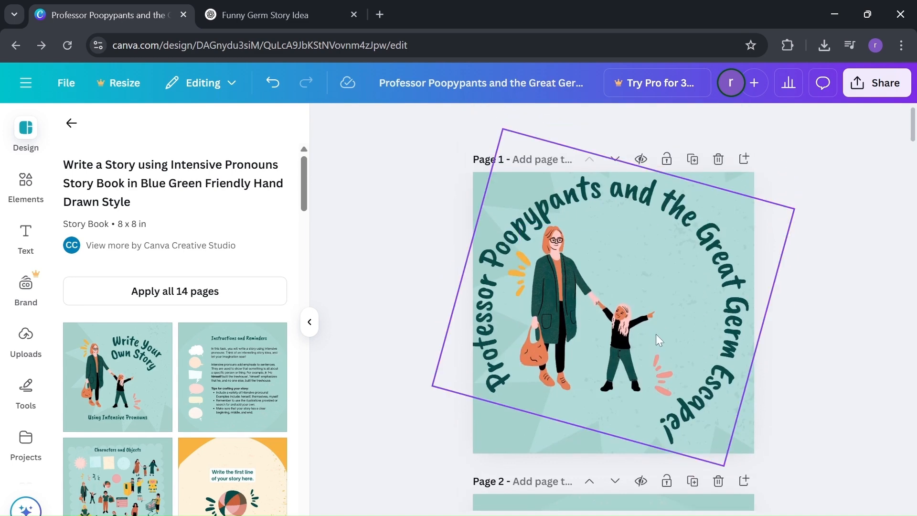
# Go to page 2 of the design, switch to ChatGPT and copy the story's summary paragraph.
pyautogui.scroll(-4, 655, 334)
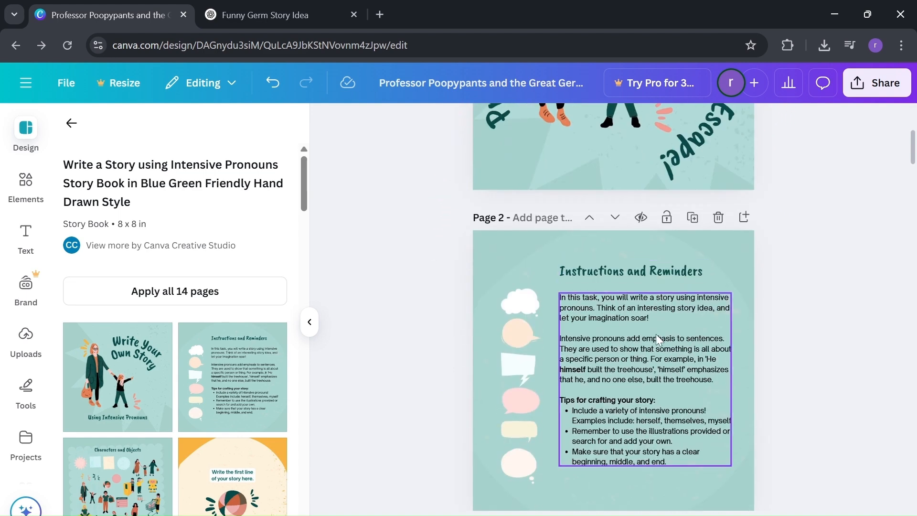
pyautogui.click(287, 15)
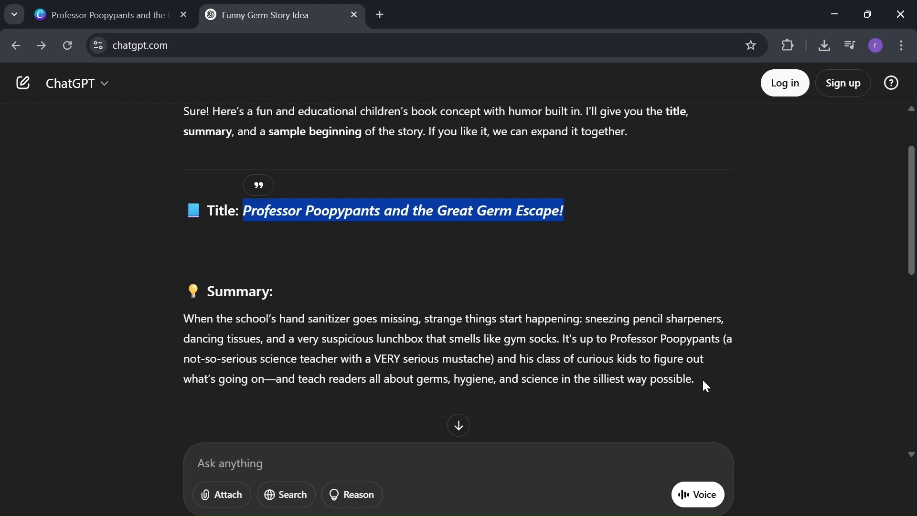
pyautogui.moveTo(703, 380); pyautogui.dragTo(184, 318)
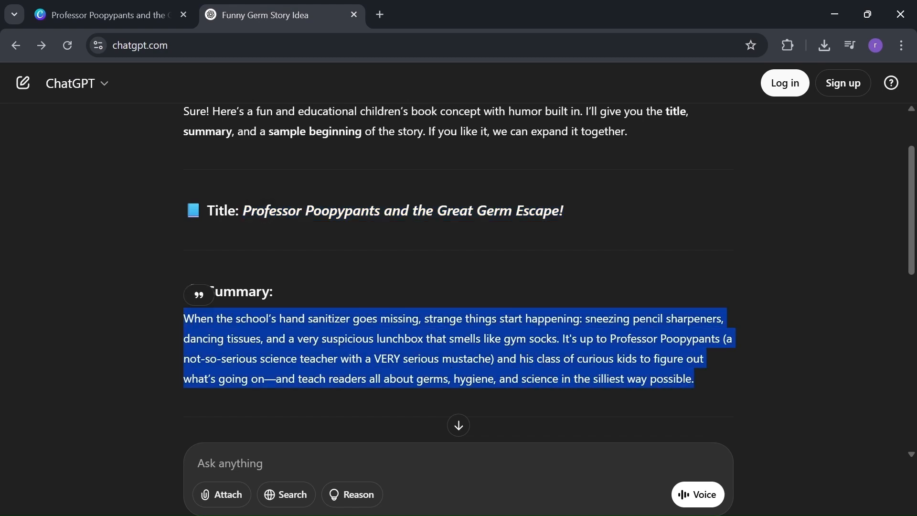
# Back in Canva, replace all the instruction text under the "Instructions and Reminders" heading on page 2 with the copied summary.
pyautogui.click(122, 8)
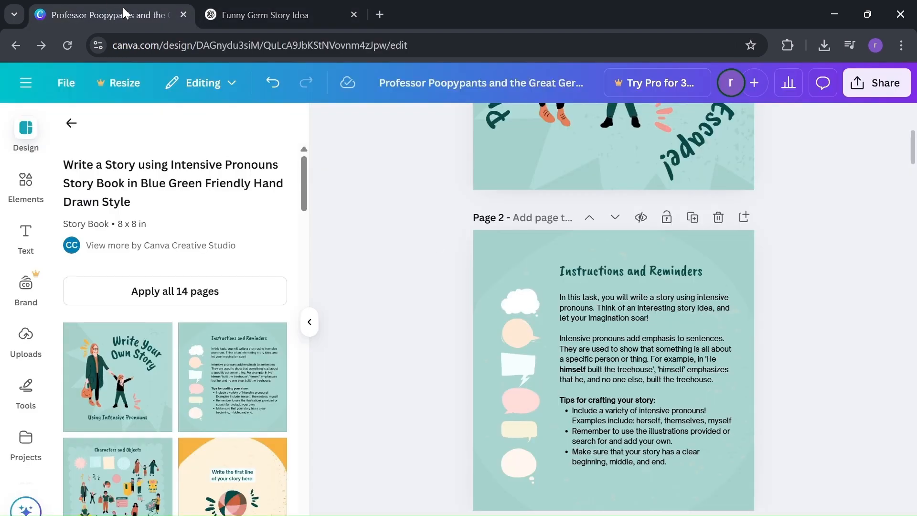
pyautogui.click(625, 327)
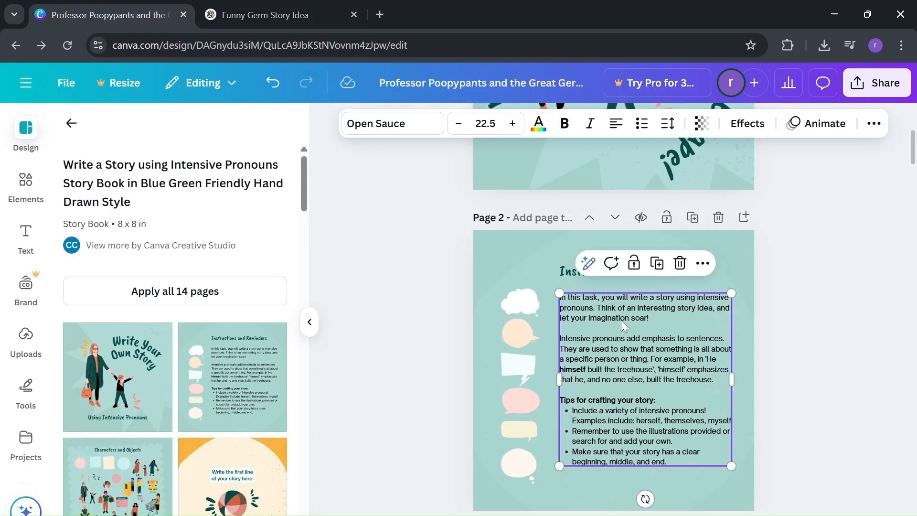
pyautogui.hotkey('ctrl', 'a')
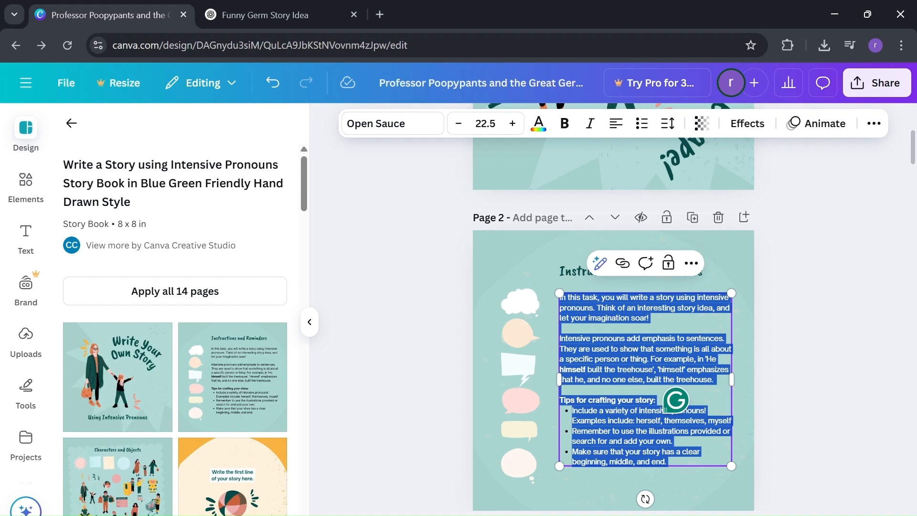
pyautogui.write("When the school’s hand sanitizer goes missing, strange things start happening: sneezing pencil sharpeners, dancing tissues, and a very suspicious lunch that smells like gym socks. It's up to Professor Poopypants (a not-so-serious science teacher with a VERY serious mustache) and his class of curious kids to figure out what’s going on—and teach readers all about germs, hygiene, and science in the silliest way possible.")
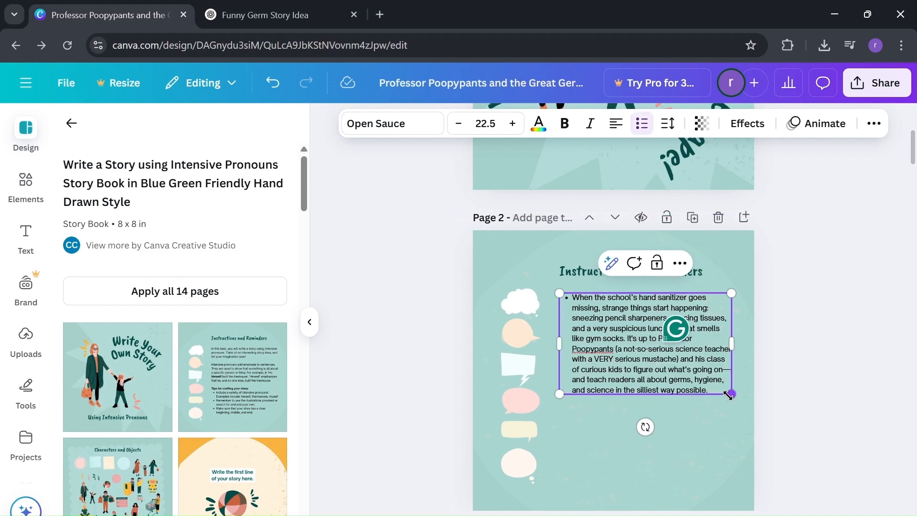
# Scale up the page 2 summary text box to a font size of 28.3 and shift it left to fit within the page.
pyautogui.moveTo(729, 395); pyautogui.dragTo(775, 420)
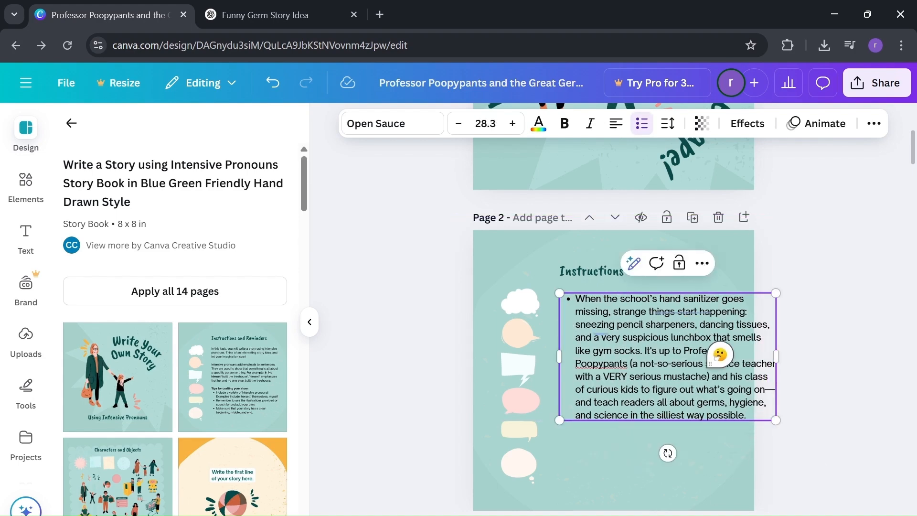
pyautogui.moveTo(847, 250); pyautogui.dragTo(798, 270)
pyautogui.moveTo(664, 321); pyautogui.dragTo(642, 323)
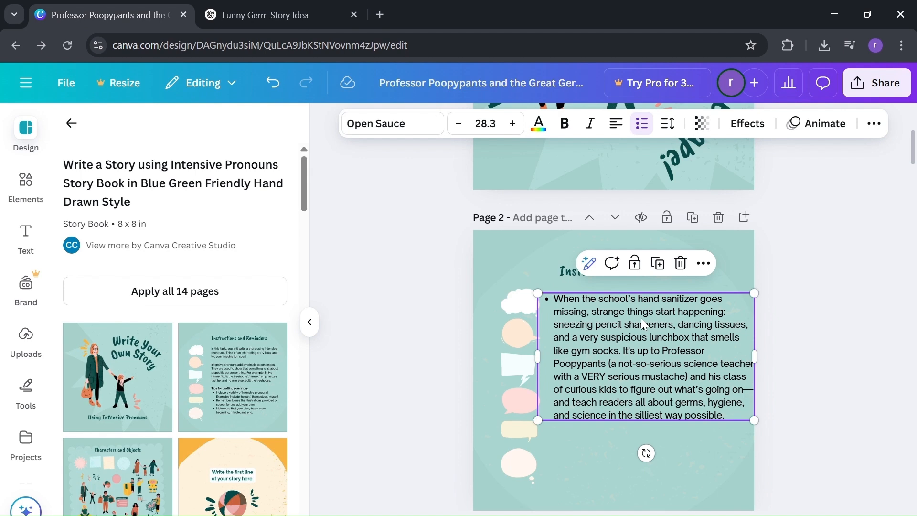
# Increase the font size of the page 2 summary text to 33.3.
pyautogui.click(511, 125)
pyautogui.click(511, 126)
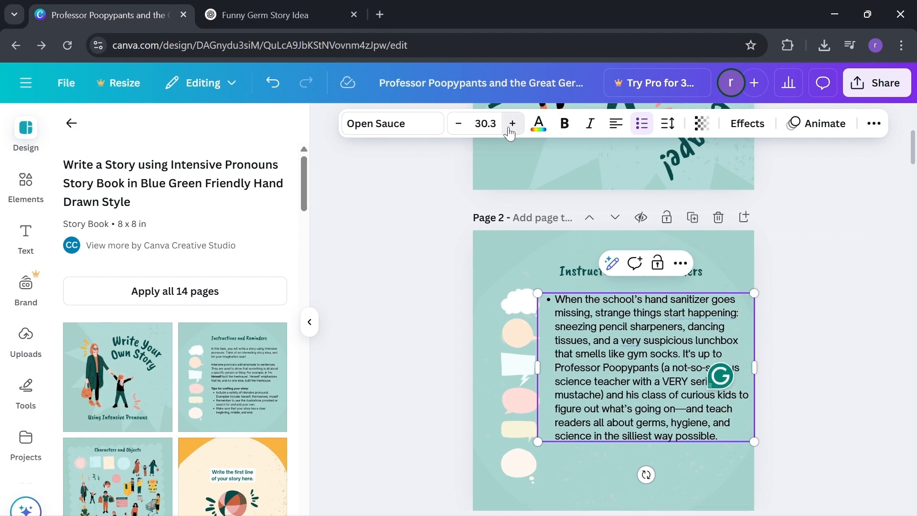
pyautogui.click(511, 125)
pyautogui.click(511, 125)
pyautogui.click(511, 125)
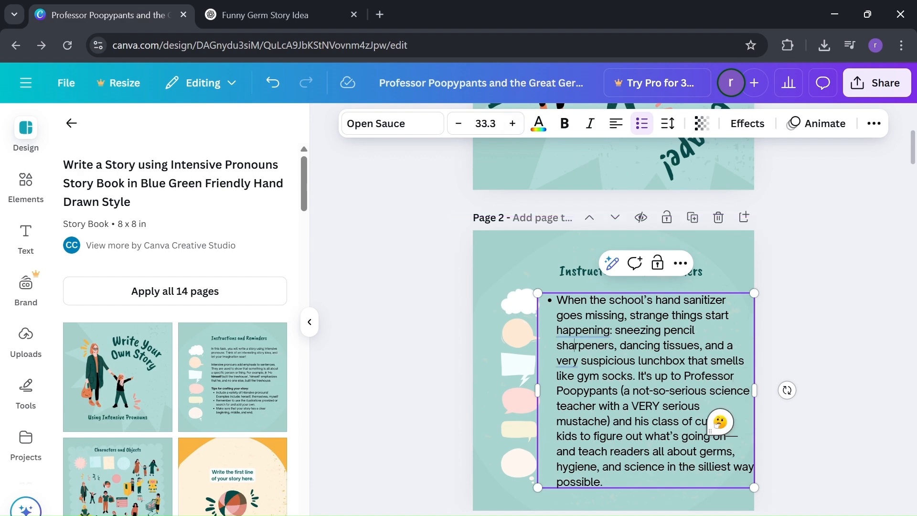
pyautogui.click(789, 308)
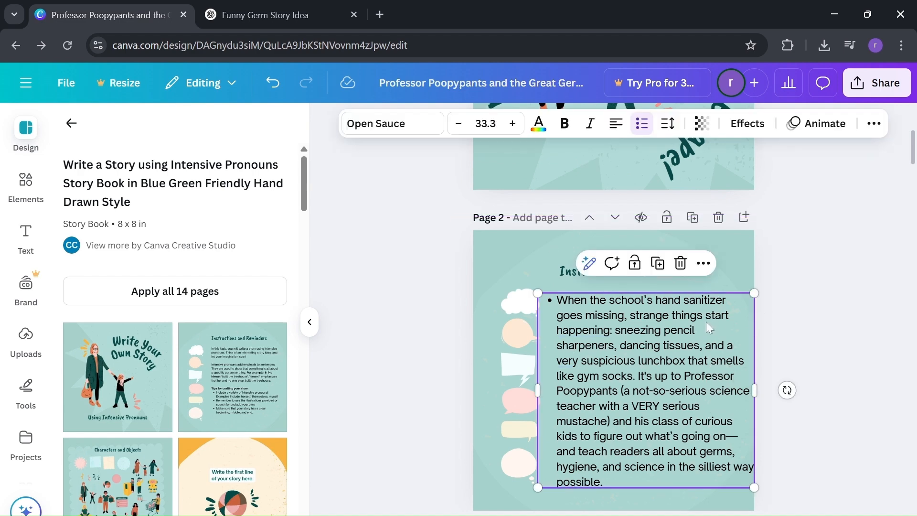
# Shift the page 2 summary text box slightly up and left, and set its text to More Sugar at font size 38.3.
pyautogui.moveTo(706, 322); pyautogui.dragTo(697, 320)
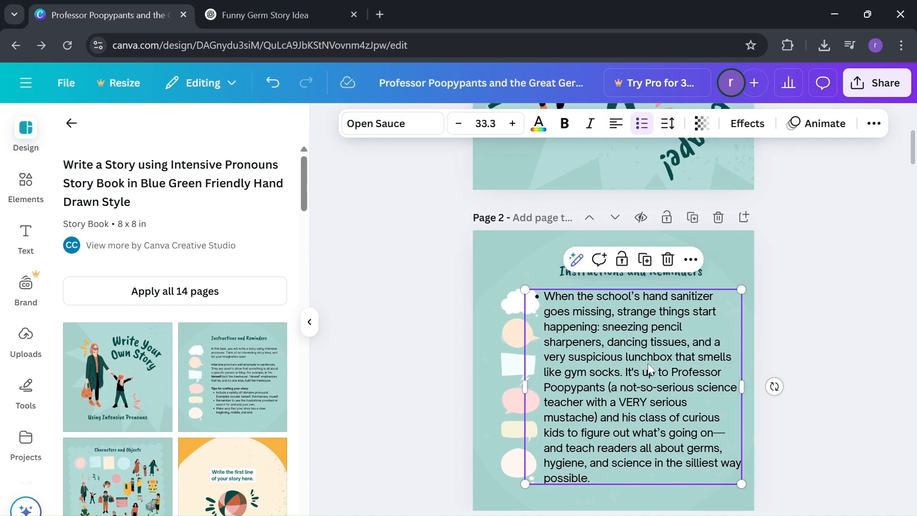
pyautogui.click(422, 125)
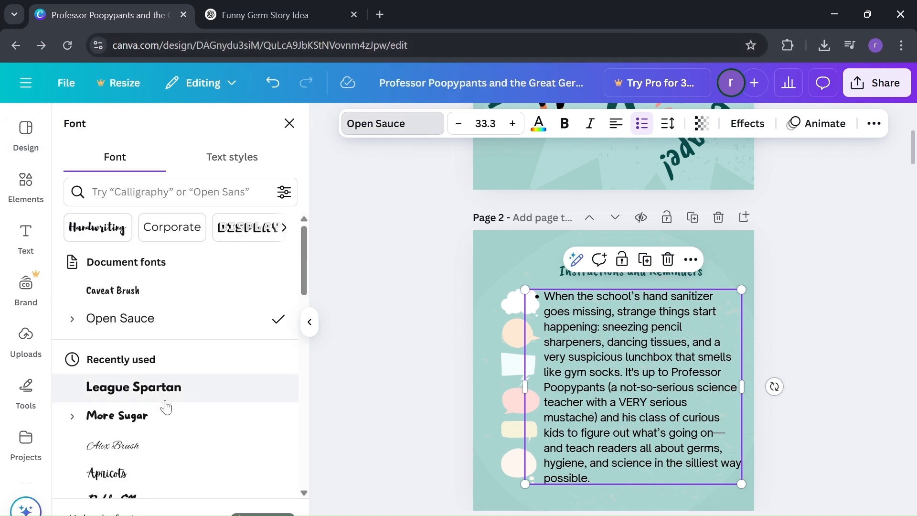
pyautogui.click(164, 414)
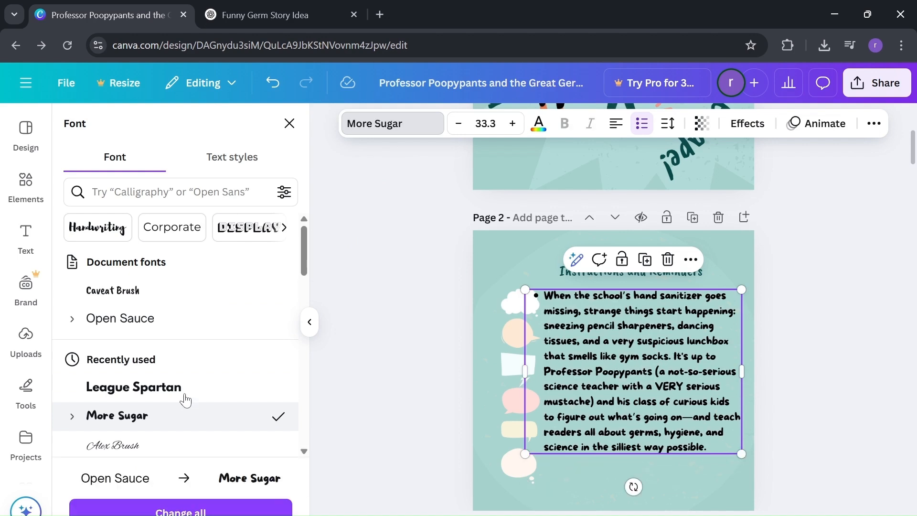
pyautogui.click(513, 123)
pyautogui.click(513, 123)
pyautogui.click(513, 123)
pyautogui.click(513, 123)
pyautogui.click(513, 124)
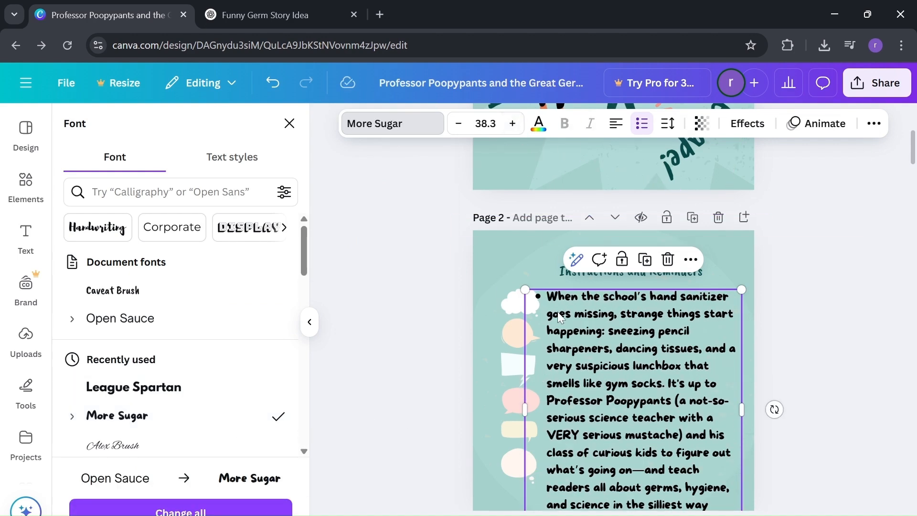
pyautogui.click(763, 276)
pyautogui.click(684, 302)
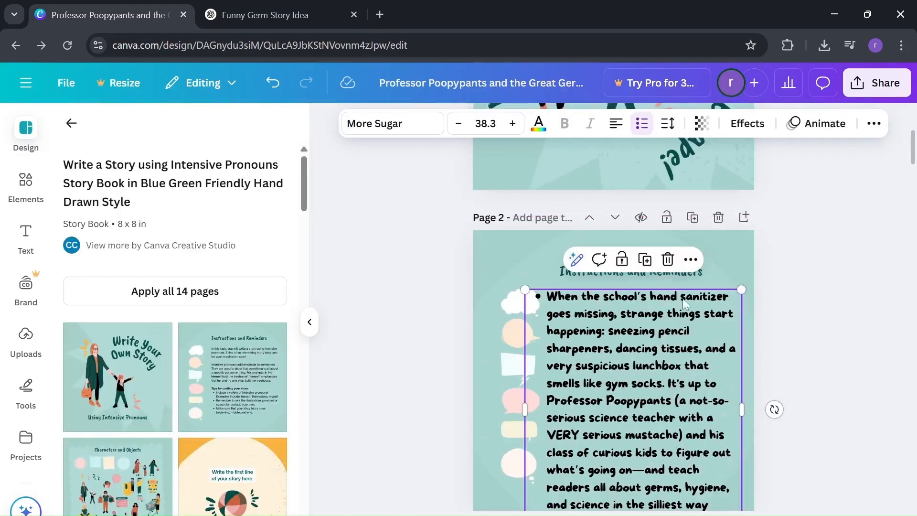
pyautogui.click(794, 252)
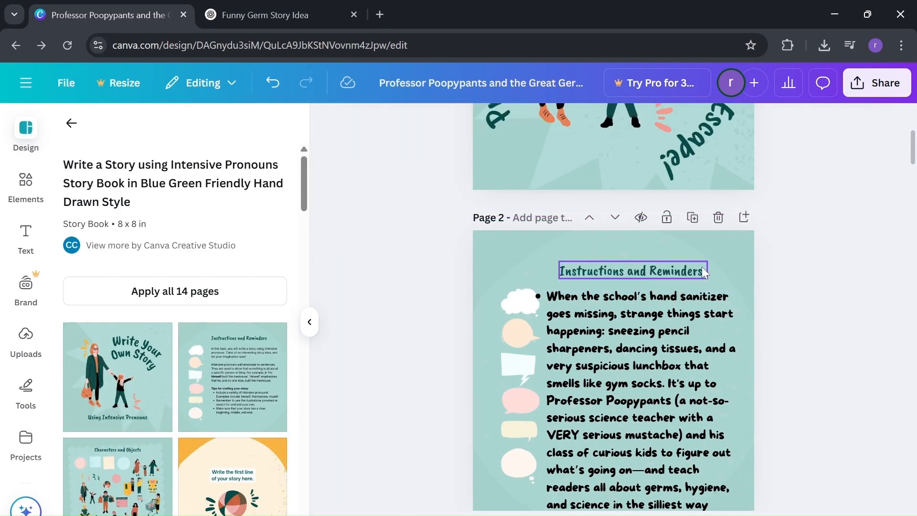
# Change the page 2 heading to "Summary" at font size 56 and move it slightly up and to the left.
pyautogui.click(681, 272)
pyautogui.doubleClick(680, 271)
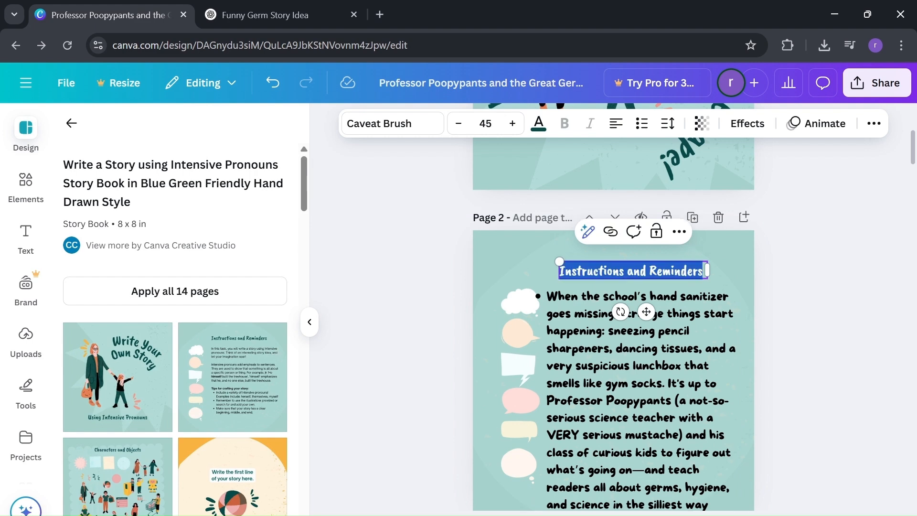
pyautogui.write('Summary')
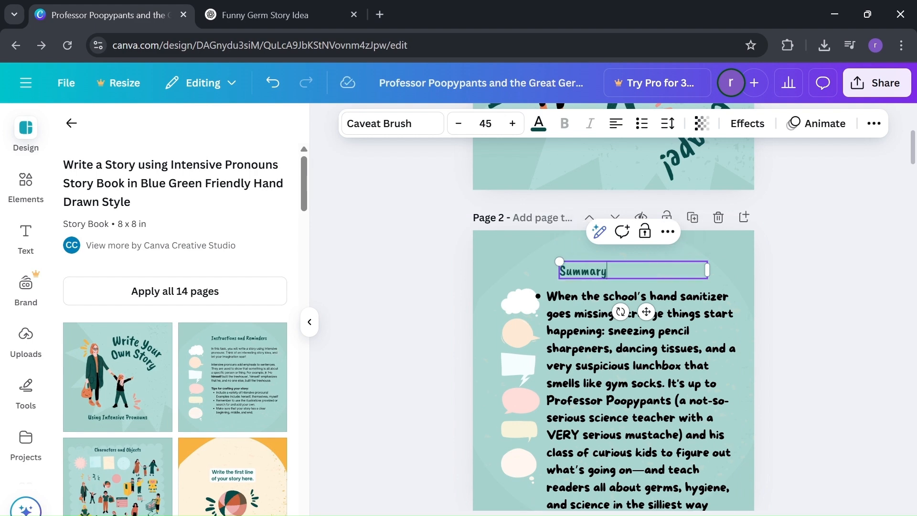
pyautogui.click(512, 124)
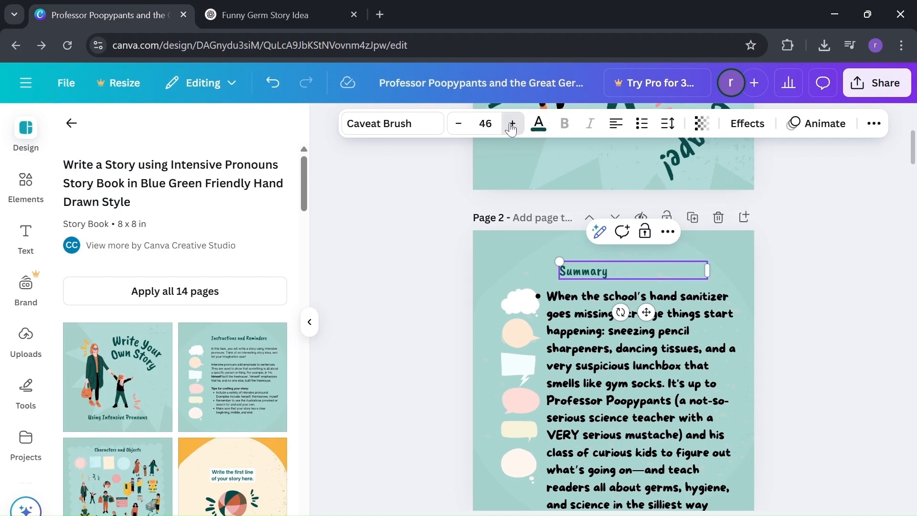
pyautogui.click(512, 123)
pyautogui.click(512, 123)
pyautogui.click(513, 123)
pyautogui.click(512, 123)
pyautogui.click(512, 123)
pyautogui.click(512, 124)
pyautogui.click(512, 123)
pyautogui.click(512, 123)
pyautogui.click(512, 124)
pyautogui.click(512, 123)
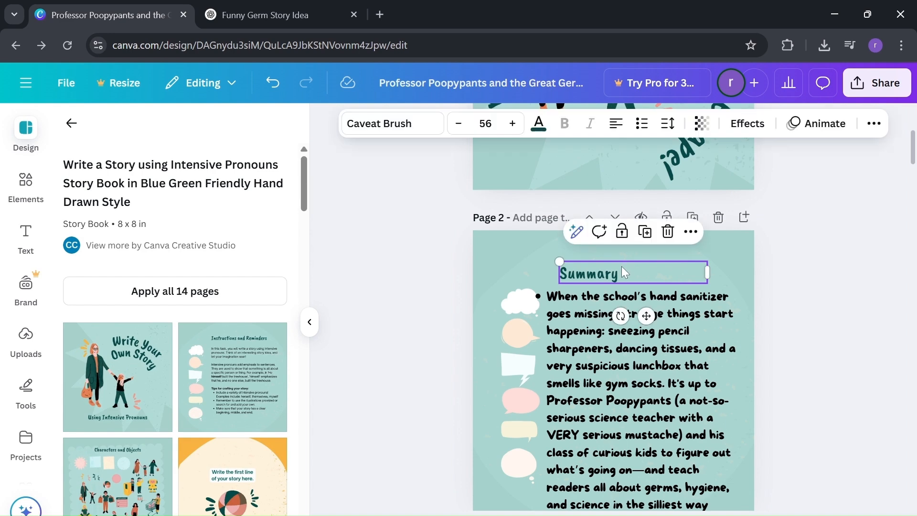
pyautogui.moveTo(622, 266); pyautogui.dragTo(610, 257)
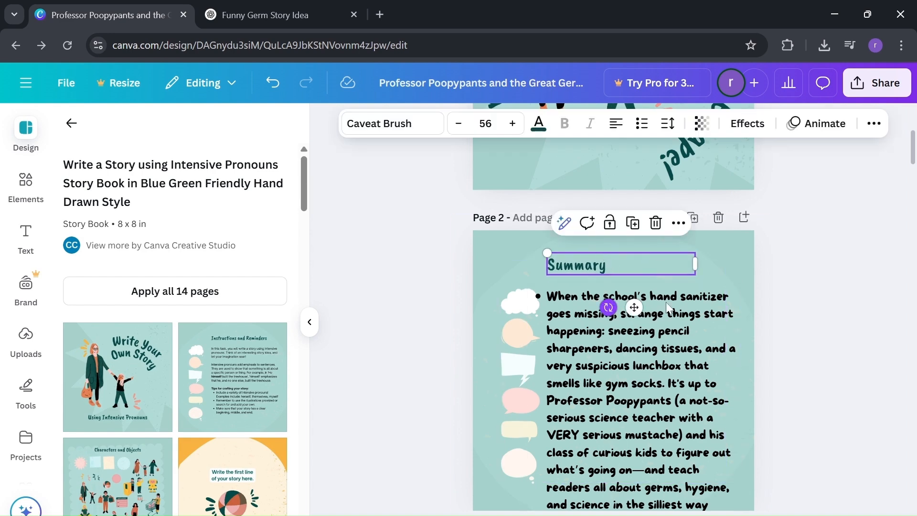
# Reduce the page 2 summary text to font size 36.3 and reposition its box just under the "Summary" heading.
pyautogui.moveTo(737, 339)
pyautogui.mouseDown()
pyautogui.moveTo(725, 320)
pyautogui.moveTo(730, 329)
pyautogui.mouseUp()
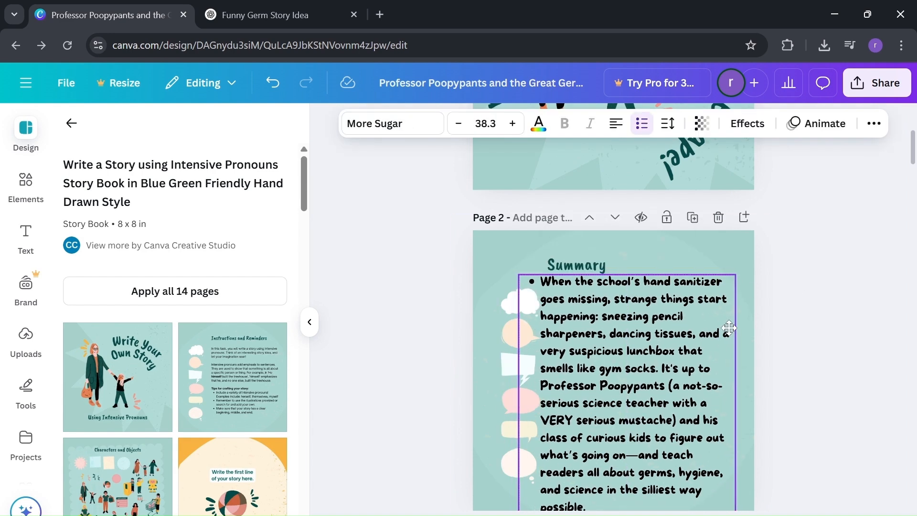
pyautogui.keyDown('ctrl'); pyautogui.scroll(-1, 811, 310); pyautogui.keyUp('ctrl')
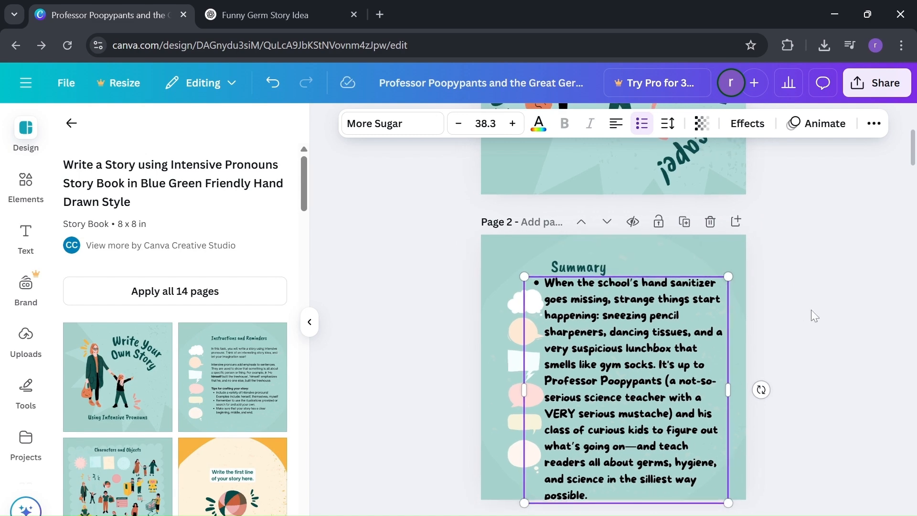
pyautogui.scroll(-1, 811, 310)
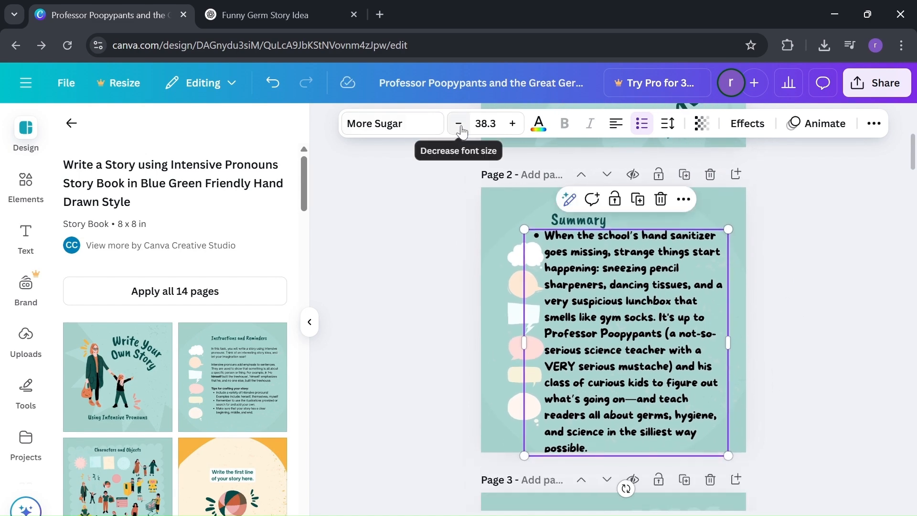
pyautogui.click(458, 124)
pyautogui.click(460, 126)
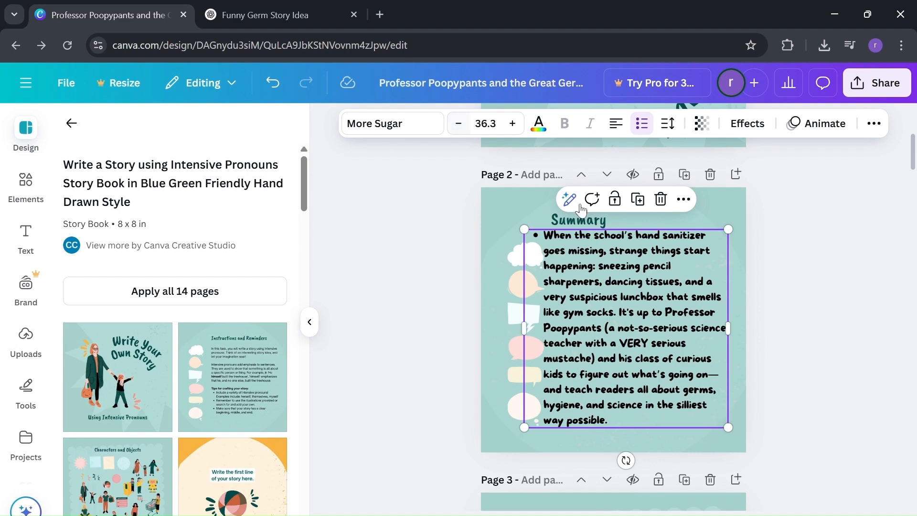
pyautogui.moveTo(613, 271); pyautogui.dragTo(619, 274)
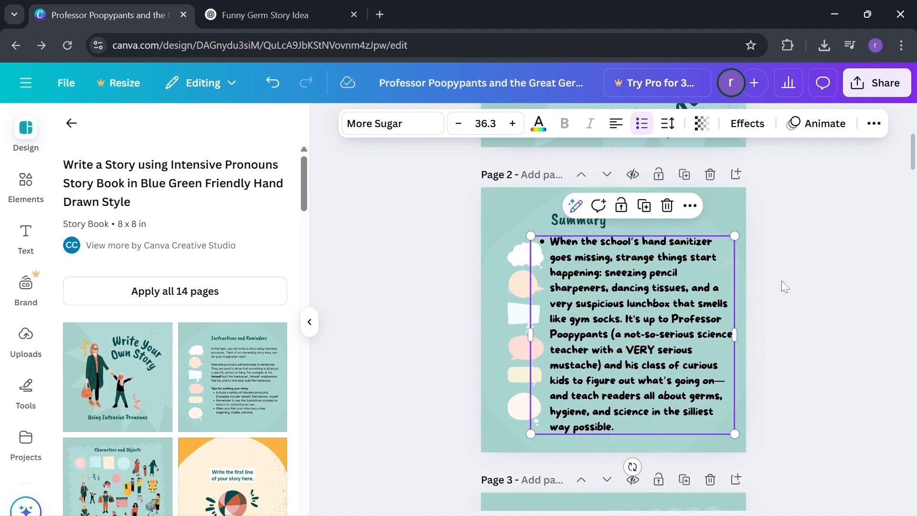
pyautogui.click(797, 280)
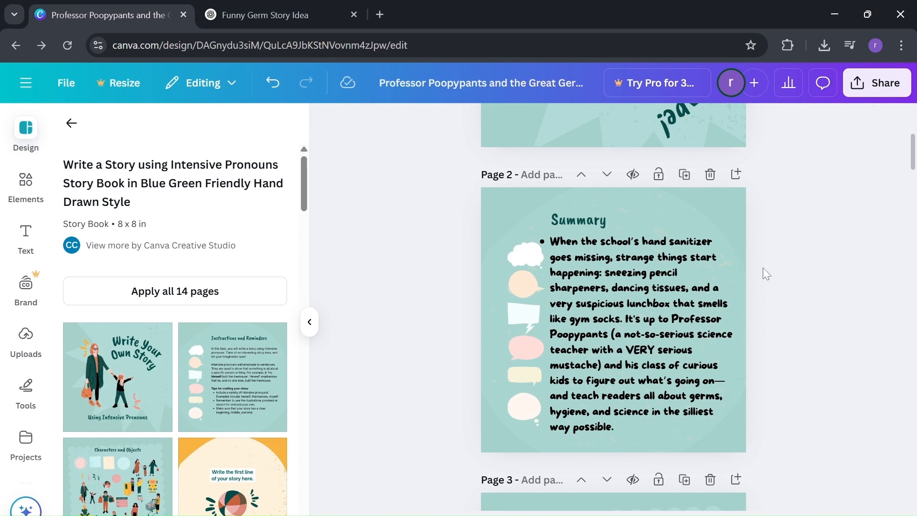
# Set the page 2 summary text to Caveat Brush at font size 38.3 and move its box slightly down from the heading.
pyautogui.click(667, 273)
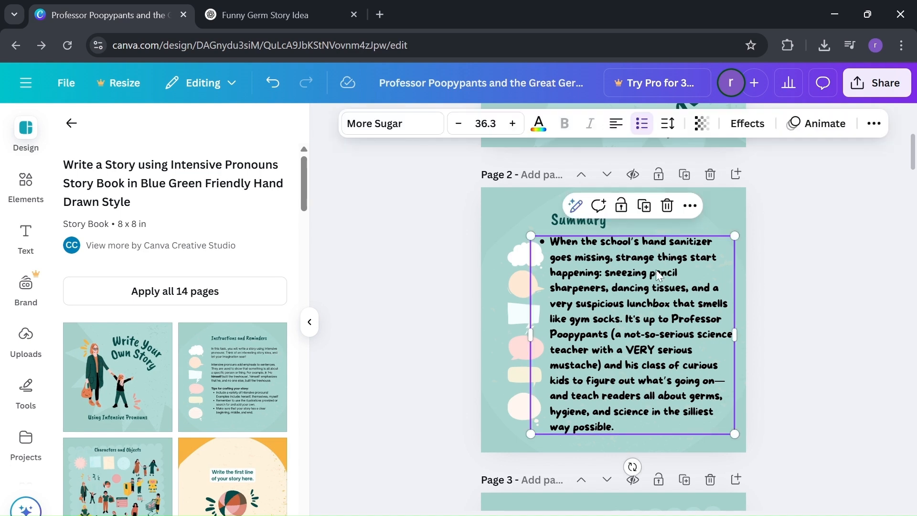
pyautogui.click(389, 124)
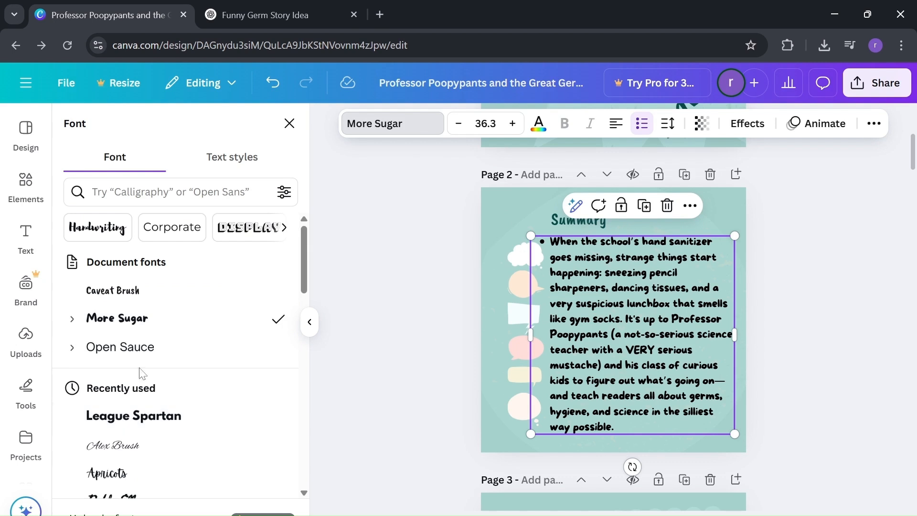
pyautogui.click(183, 289)
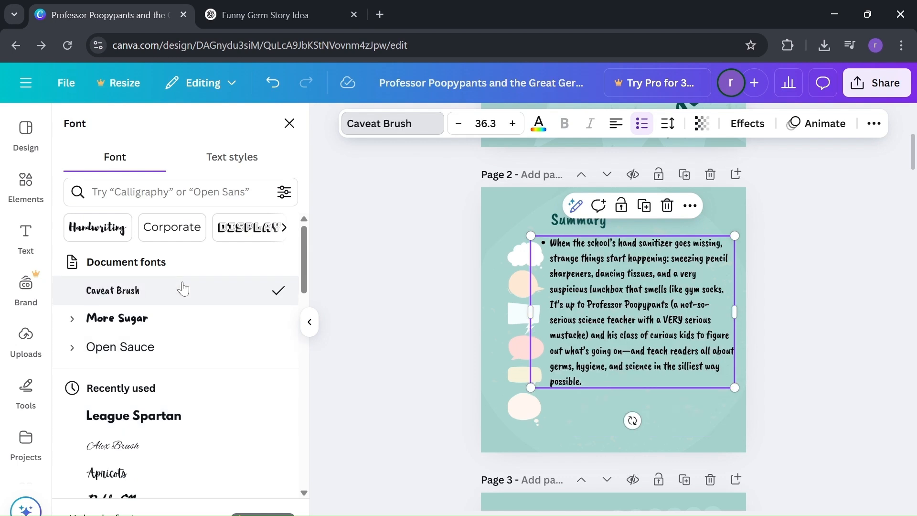
pyautogui.click(514, 123)
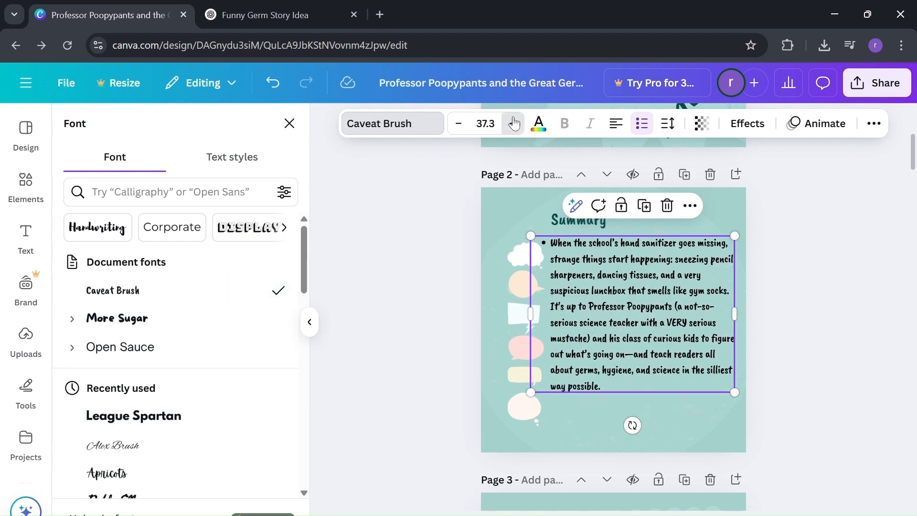
pyautogui.click(514, 123)
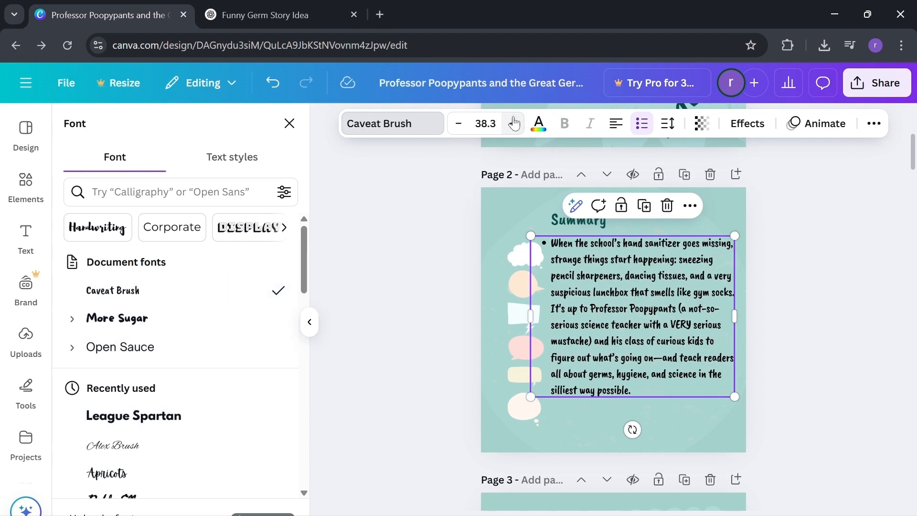
pyautogui.click(807, 217)
pyautogui.click(811, 217)
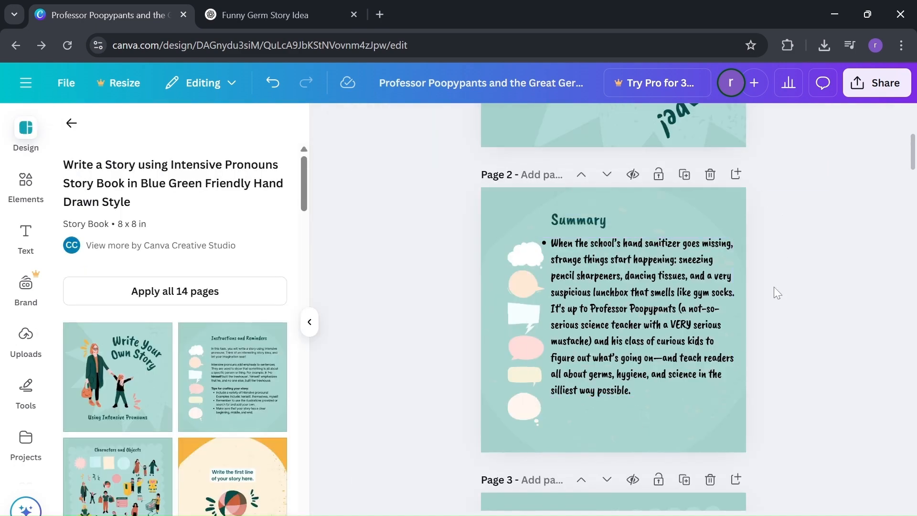
pyautogui.moveTo(688, 300); pyautogui.dragTo(687, 313)
pyautogui.click(818, 267)
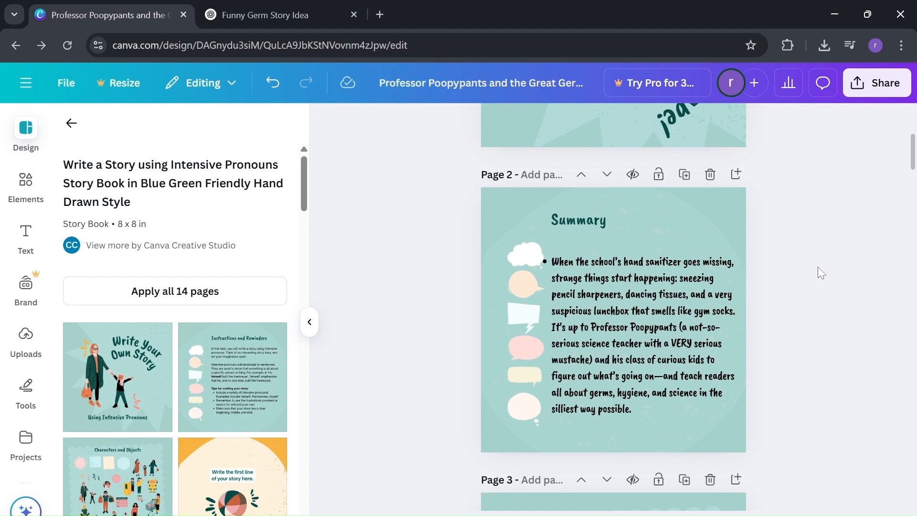
# Switch to ChatGPT and copy the Sample Beginning text from "Once upon a slime-filled Tuesday" through "There's a BIG difference.".
pyautogui.click(268, 14)
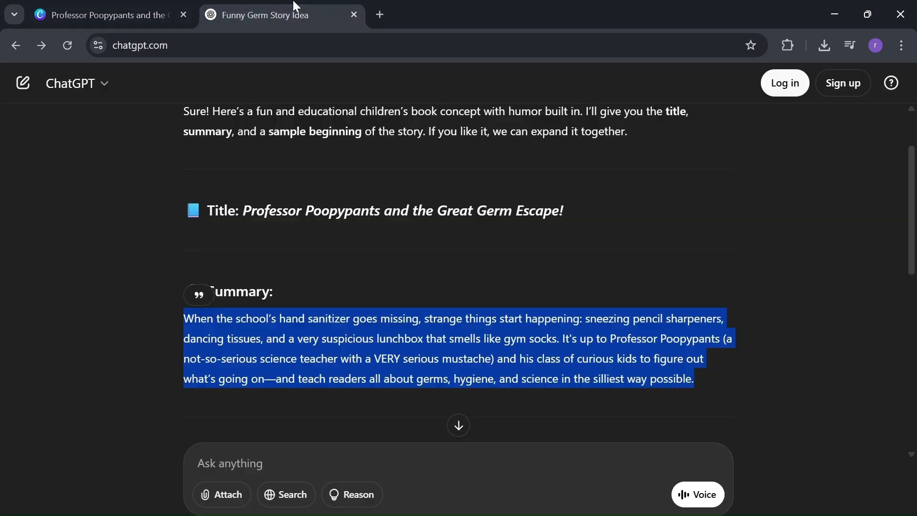
pyautogui.scroll(-6, 460, 206)
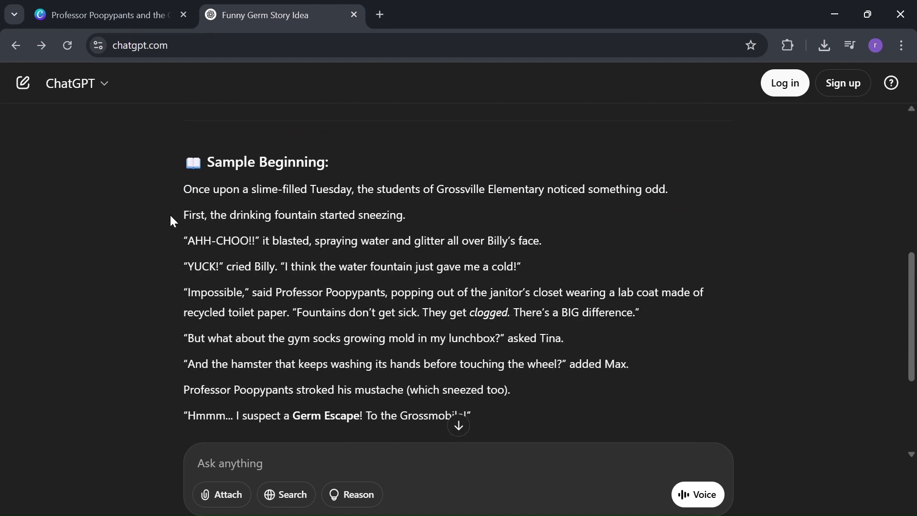
pyautogui.moveTo(178, 199); pyautogui.dragTo(670, 319)
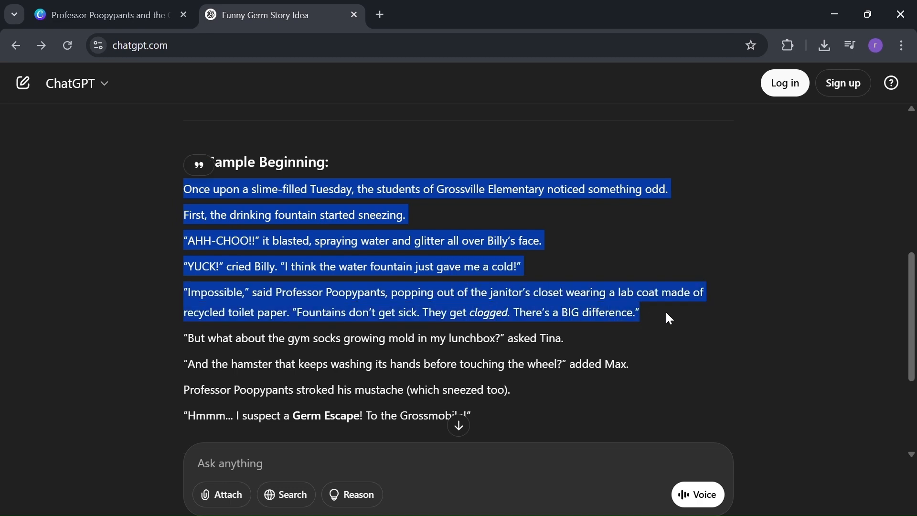
# Back in Canva, delete the "Characters and Objects" page that follows the summary page.
pyautogui.click(131, 6)
pyautogui.scroll(-4, 597, 200)
pyautogui.scroll(-3, 597, 199)
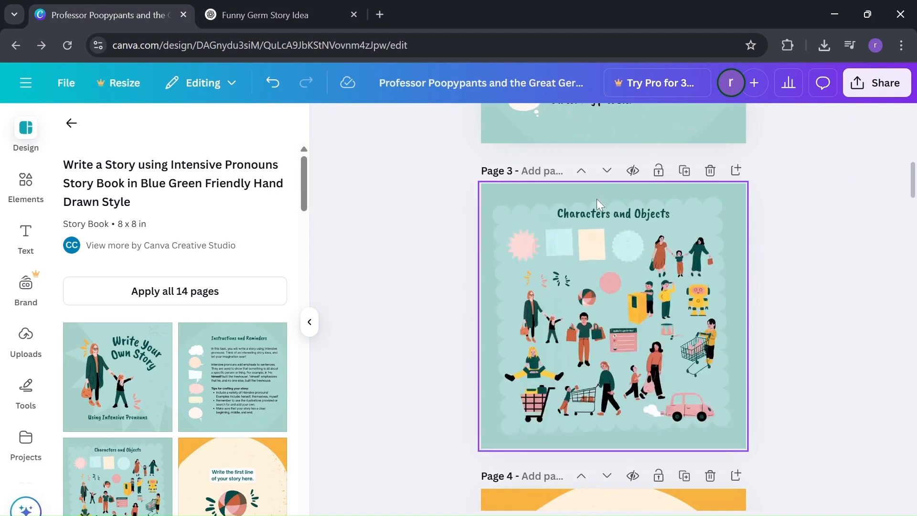
pyautogui.click(567, 276)
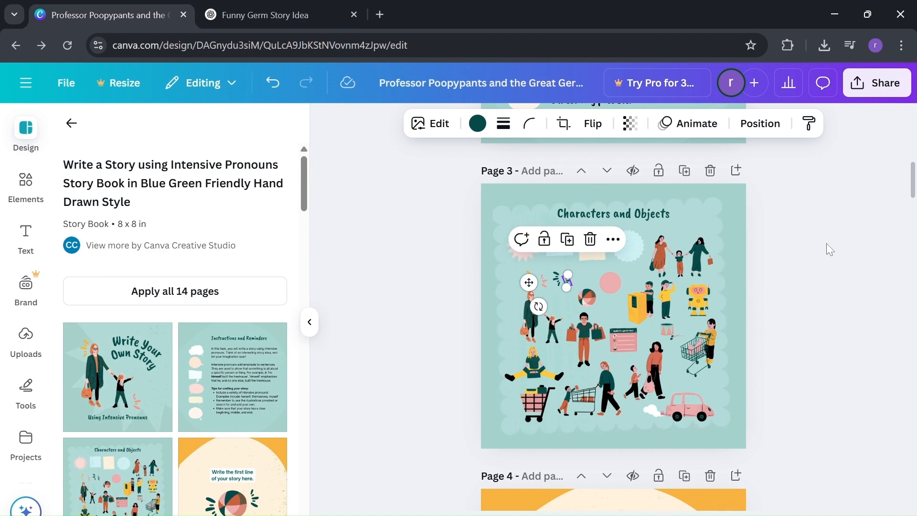
pyautogui.moveTo(826, 243); pyautogui.dragTo(739, 195)
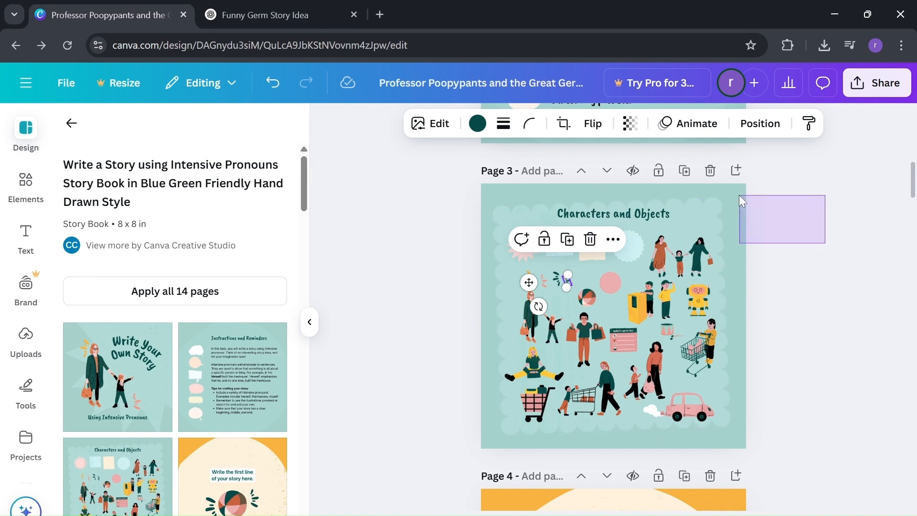
pyautogui.click(710, 171)
# Replace the "Write the first line of your story here." text on page 3 with the copied story beginning.
pyautogui.click(643, 265)
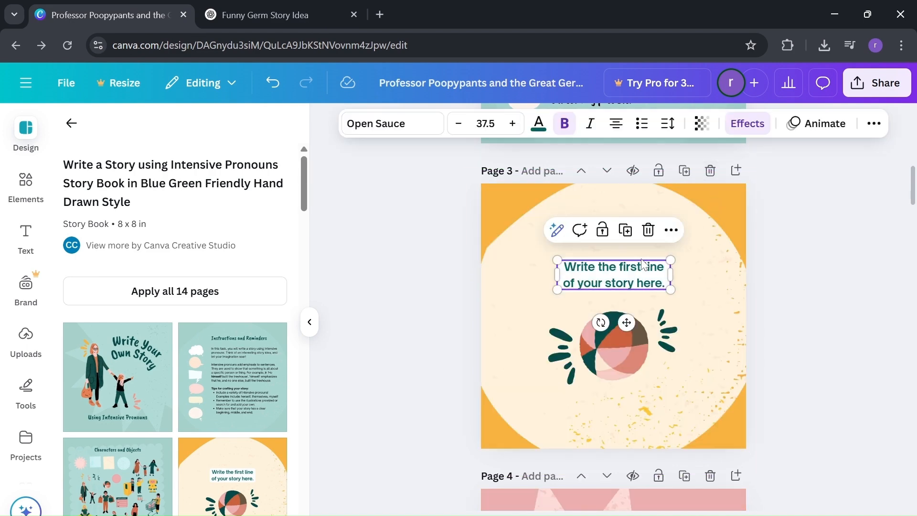
pyautogui.doubleClick(643, 265)
pyautogui.hotkey('ctrl', 'v')
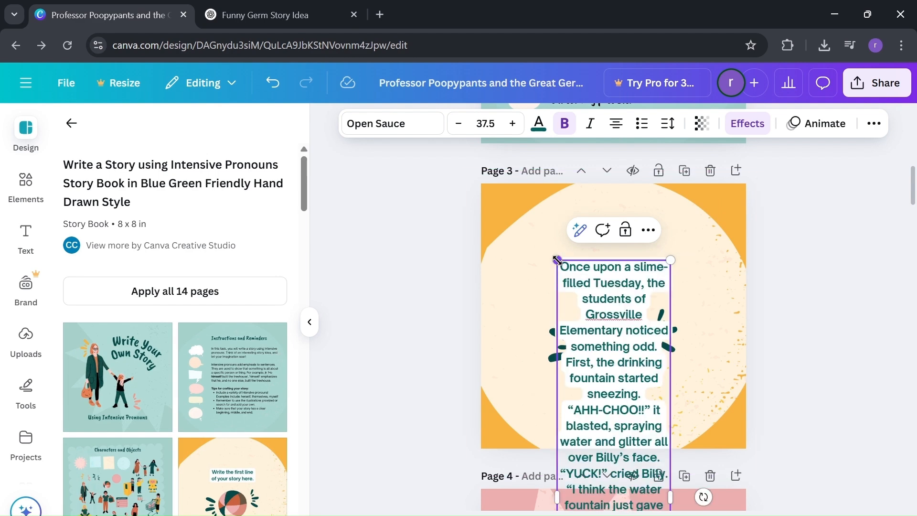
# Scale the story text on page 3 up to font size 42.2 and position its box near the top of the page.
pyautogui.moveTo(557, 260); pyautogui.dragTo(483, 210)
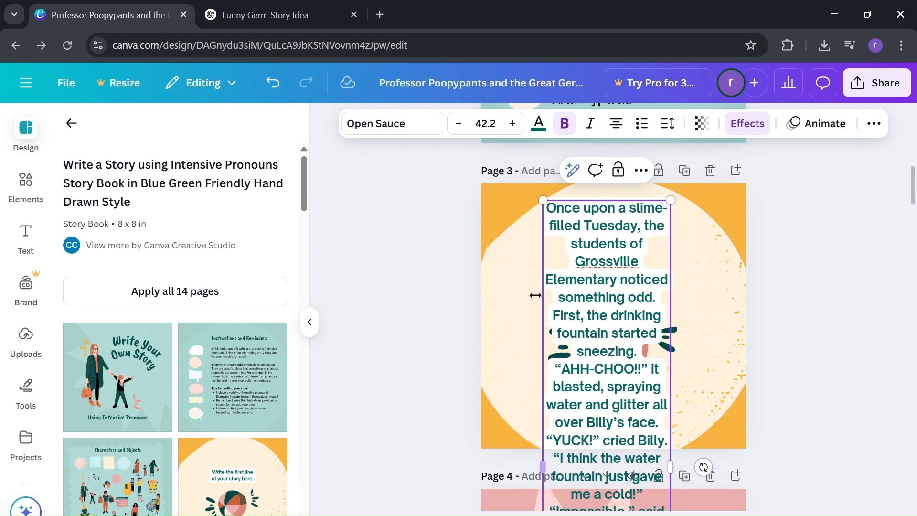
pyautogui.scroll(-1, 780, 319)
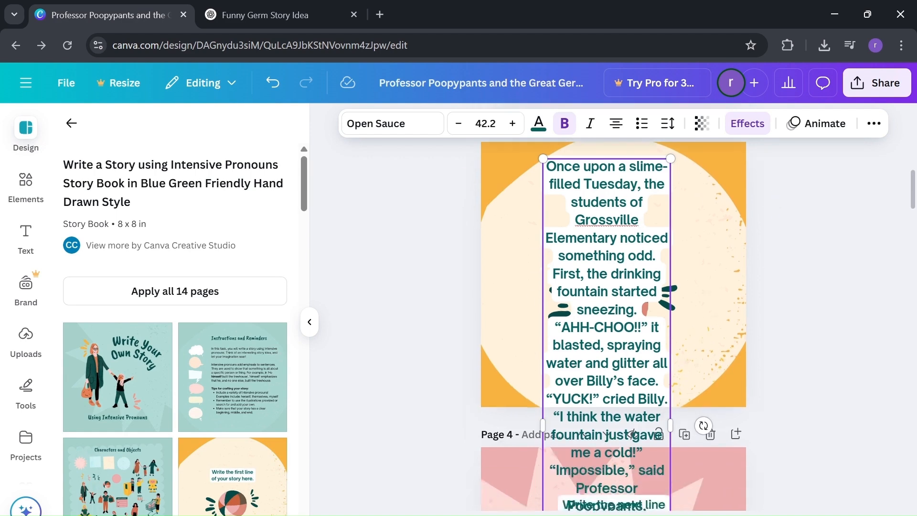
pyautogui.scroll(2, 780, 319)
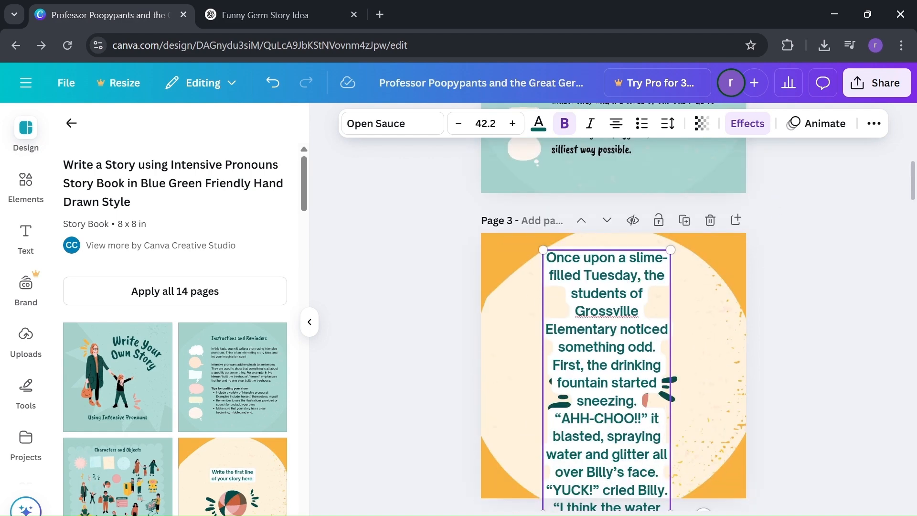
# Delete the oversized story text box from page 3.
pyautogui.click(781, 319)
pyautogui.click(661, 335)
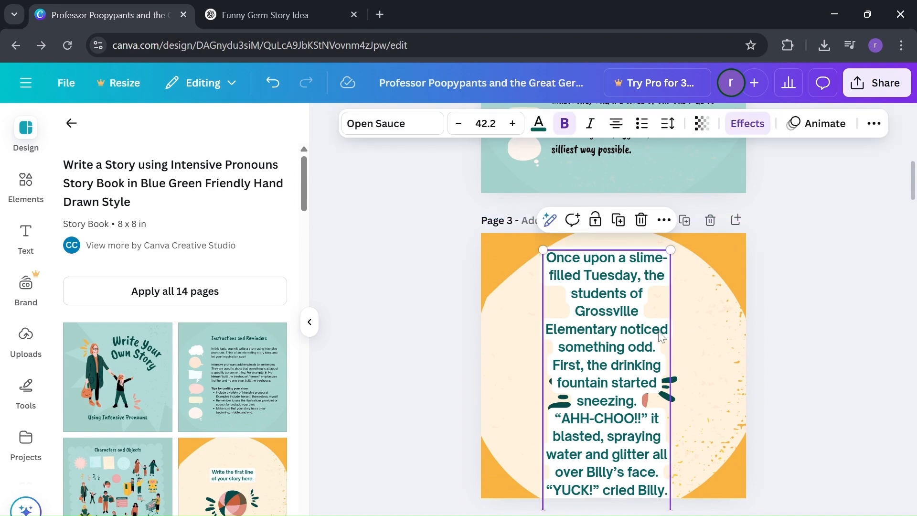
pyautogui.press('Delete')
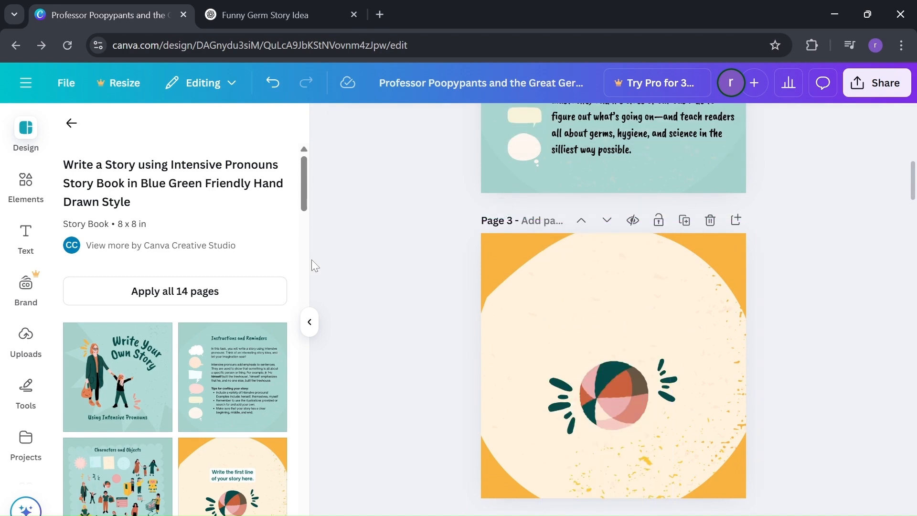
# Add the copied story beginning to page 3 as a new body-style text box.
pyautogui.click(26, 234)
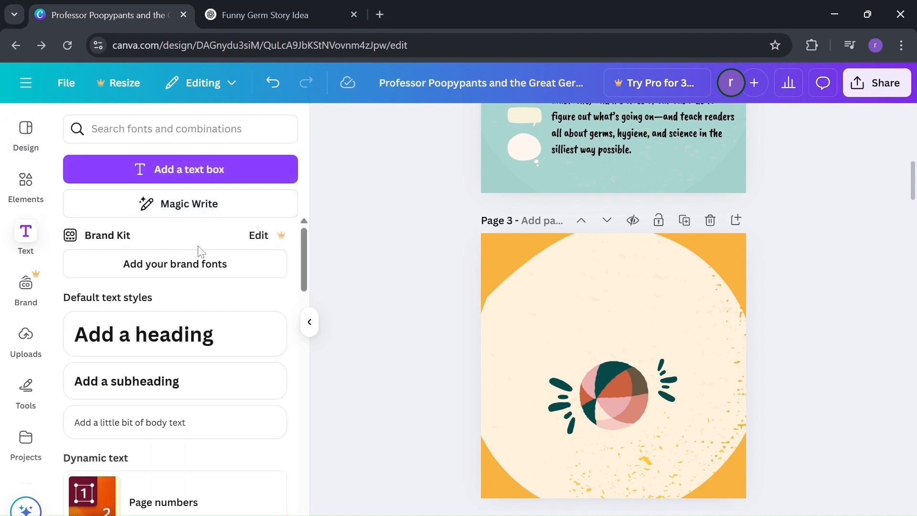
pyautogui.click(193, 420)
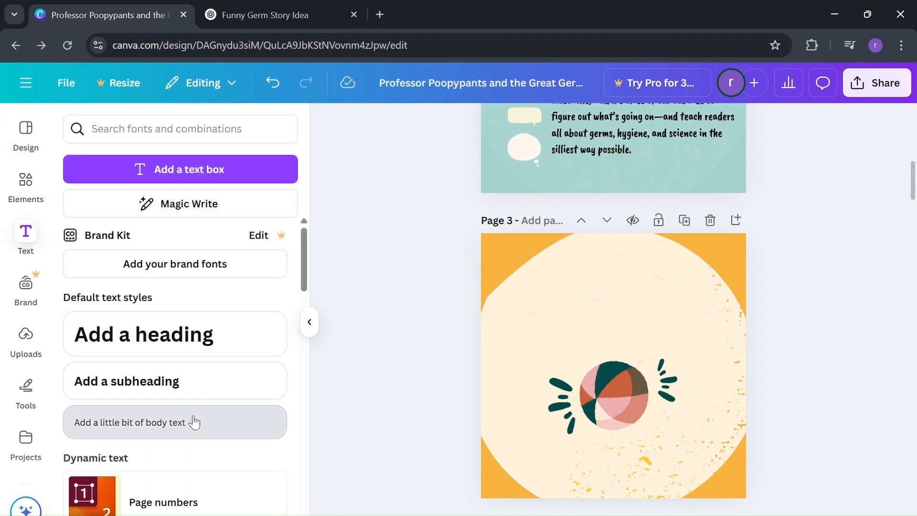
pyautogui.hotkey('ctrl', 'v')
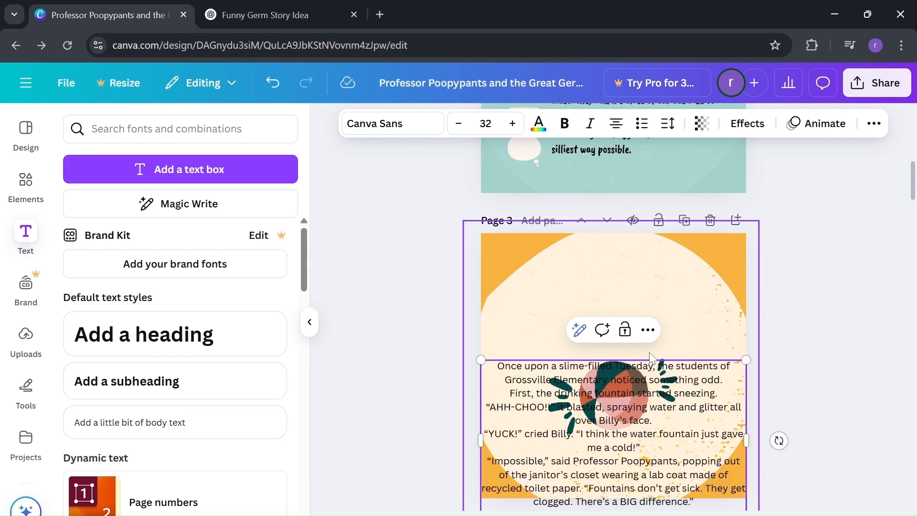
pyautogui.click(773, 298)
# Narrow the page 3 story text box slightly from its left edge and move it up near the top of the page.
pyautogui.moveTo(646, 407); pyautogui.dragTo(636, 336)
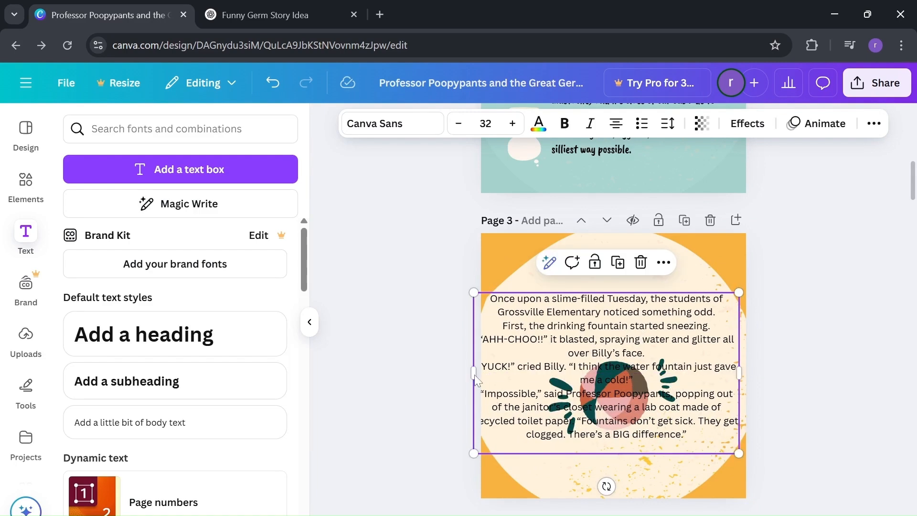
pyautogui.moveTo(472, 372); pyautogui.dragTo(486, 372)
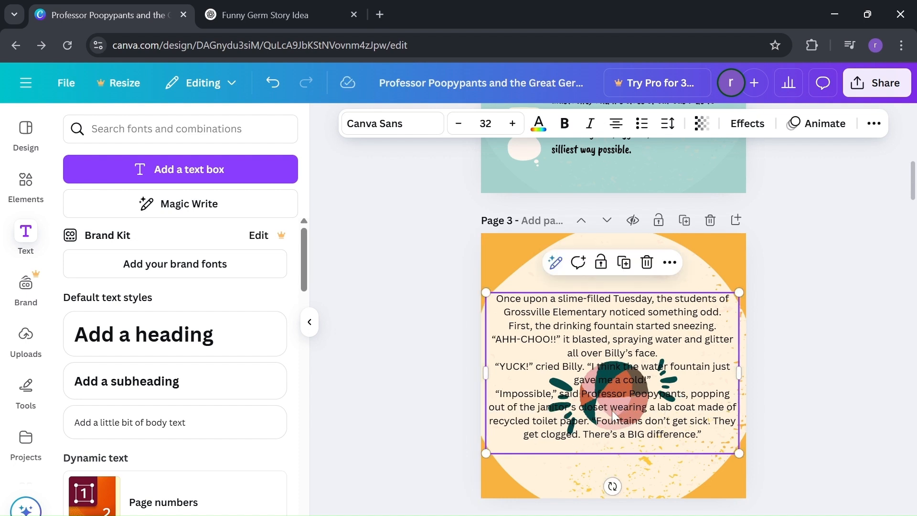
pyautogui.click(831, 362)
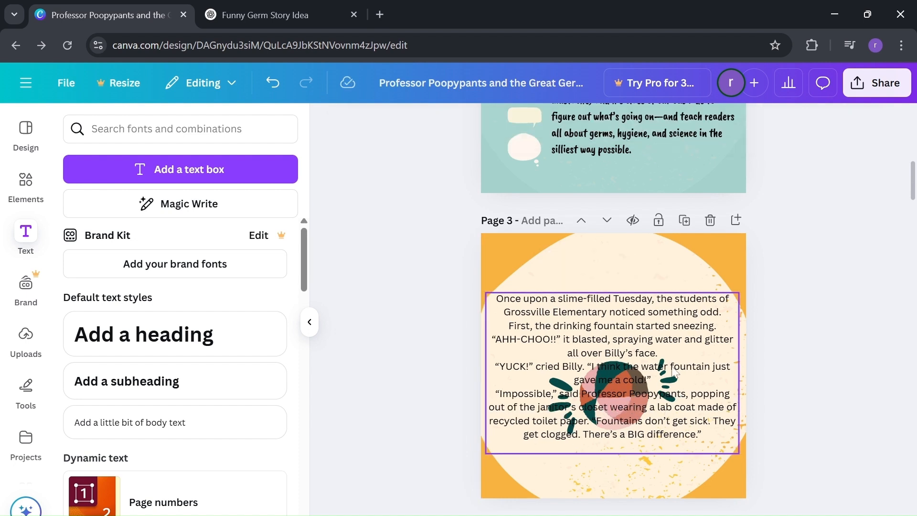
pyautogui.moveTo(675, 364); pyautogui.dragTo(671, 316)
# Move the beach ball and the green accent marks on both its sides to the bottom of page 3, and place the story text just above them.
pyautogui.click(623, 395)
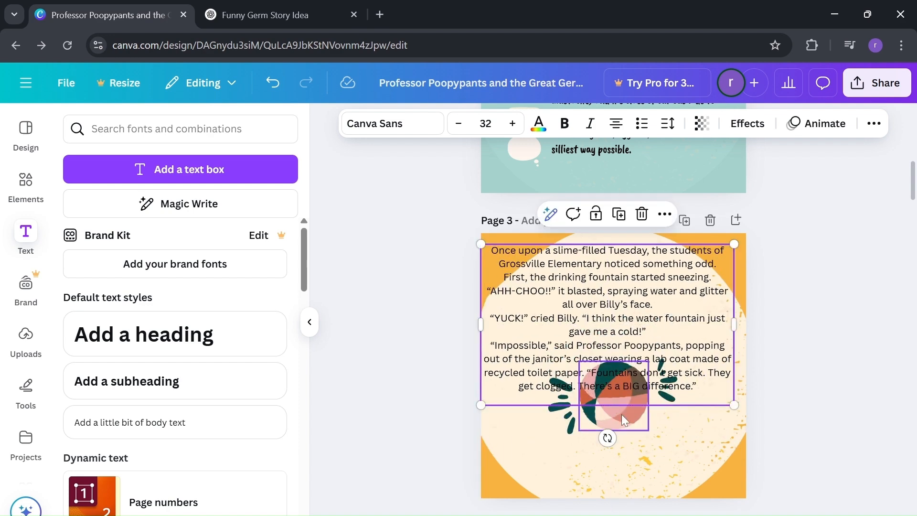
pyautogui.moveTo(623, 417); pyautogui.dragTo(621, 473)
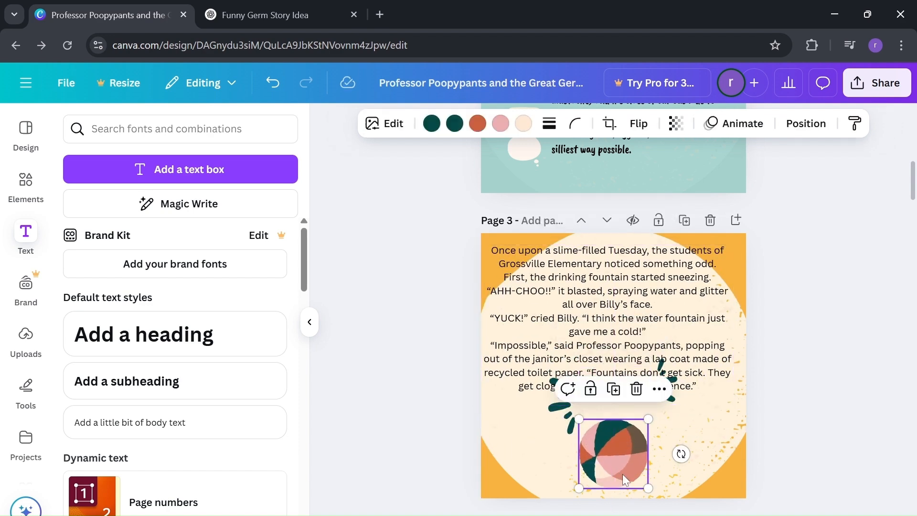
pyautogui.click(567, 421)
pyautogui.moveTo(567, 422); pyautogui.dragTo(562, 470)
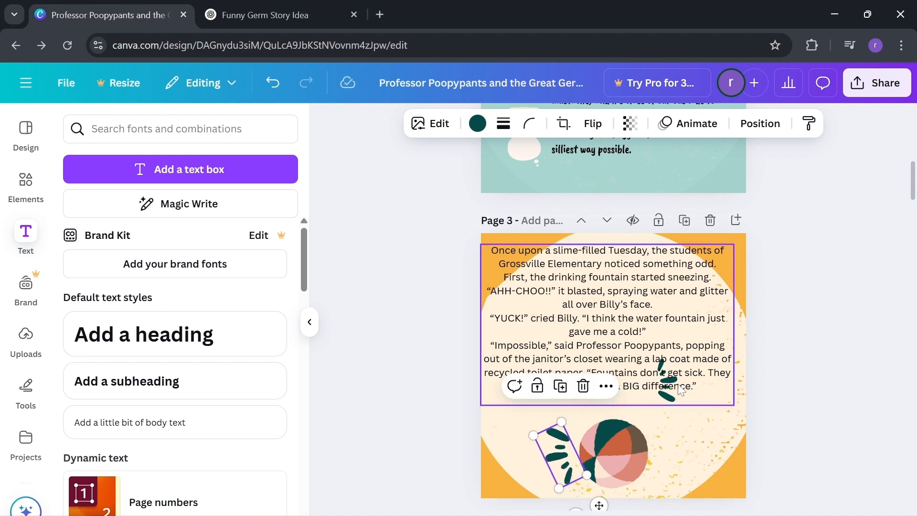
pyautogui.moveTo(696, 364); pyautogui.dragTo(682, 325)
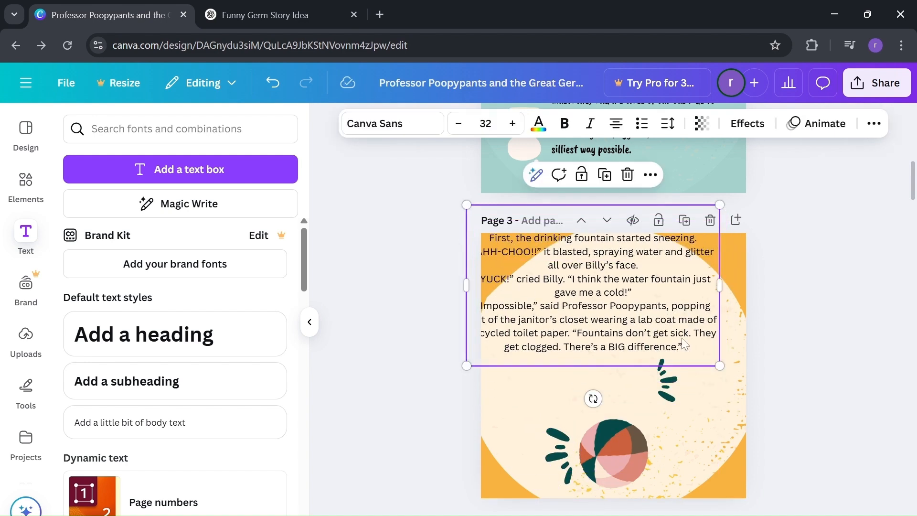
pyautogui.moveTo(676, 392); pyautogui.dragTo(677, 457)
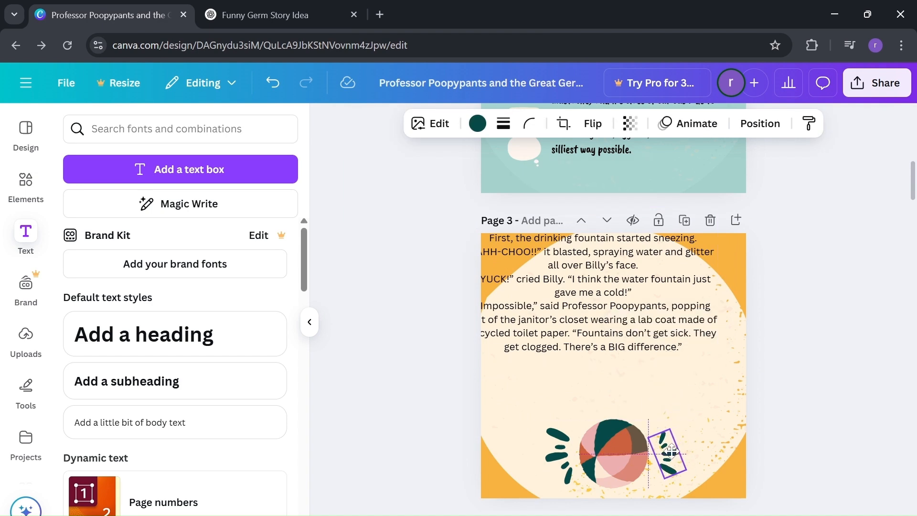
pyautogui.moveTo(635, 292); pyautogui.dragTo(657, 365)
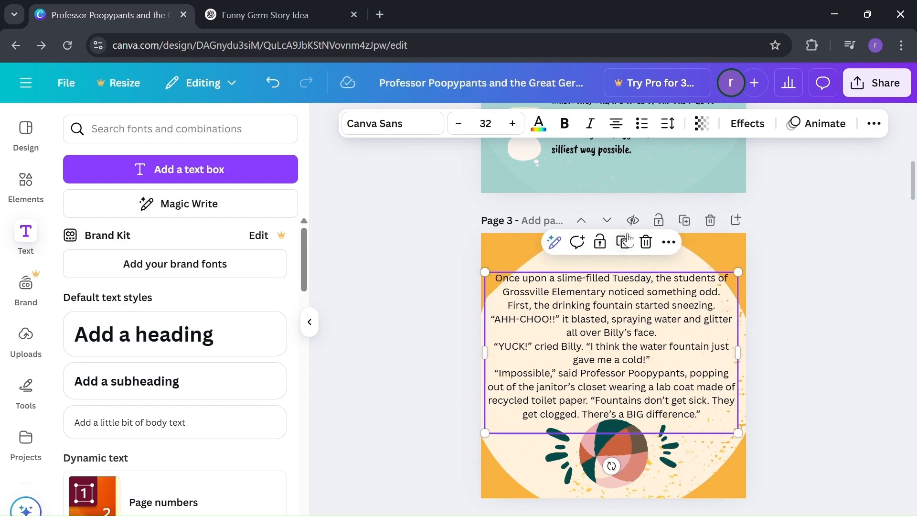
# Try League Spartan on the page 3 story text, and set its font to More Sugar.
pyautogui.click(382, 128)
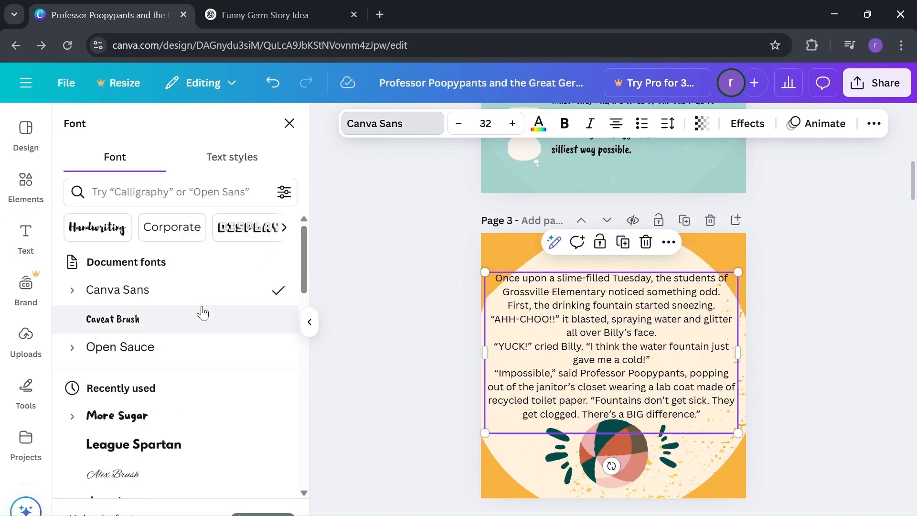
pyautogui.click(163, 439)
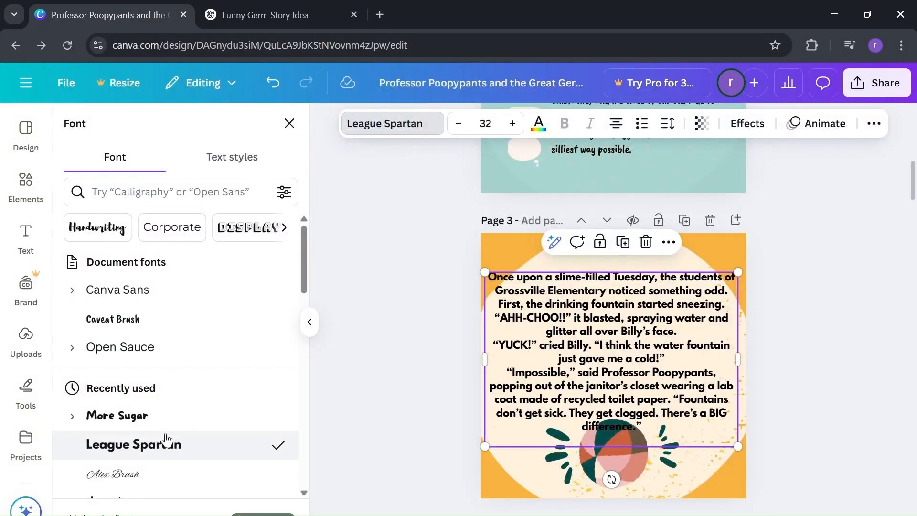
pyautogui.click(157, 419)
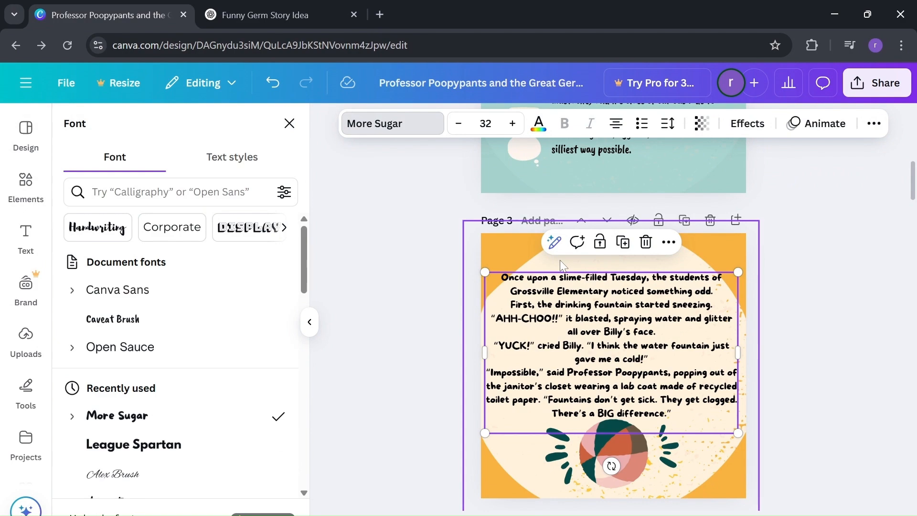
pyautogui.click(754, 291)
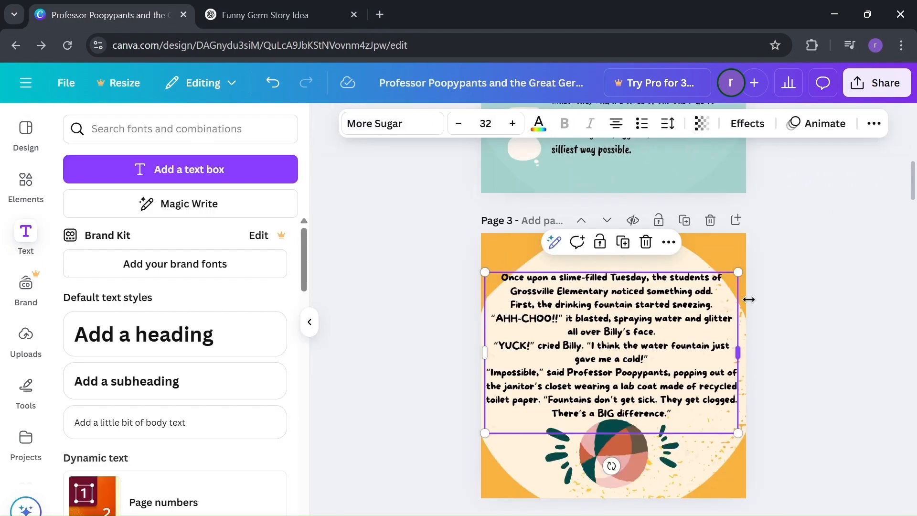
pyautogui.click(805, 260)
# Review the storybook pages from the cover through page 12, checking the adapted pages and the remaining template text and illustrations.
pyautogui.scroll(5, 741, 218)
pyautogui.scroll(5, 740, 212)
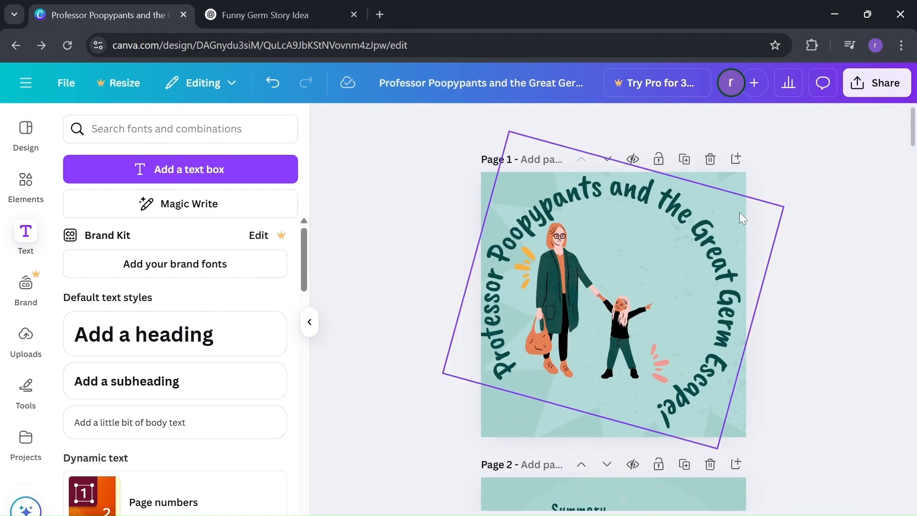
pyautogui.scroll(-12, 739, 212)
pyautogui.scroll(-3, 739, 212)
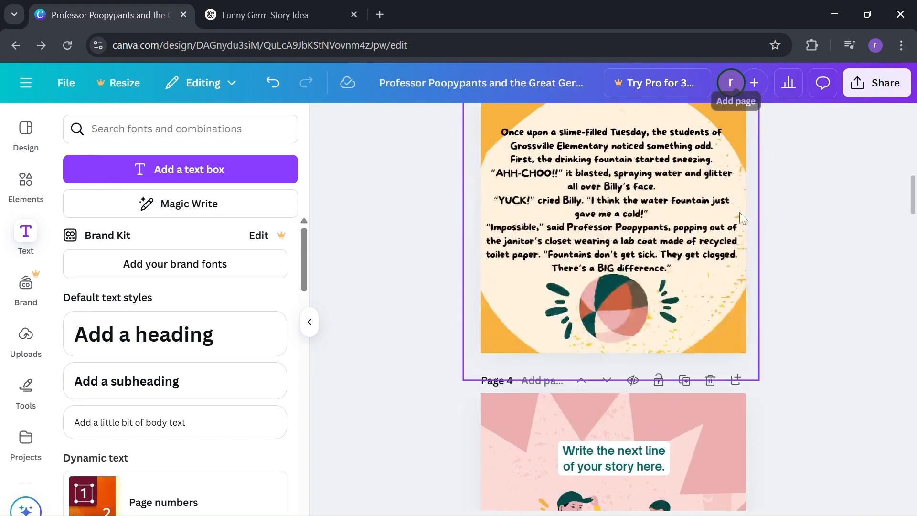
pyautogui.scroll(8, 739, 212)
pyautogui.scroll(-7, 739, 212)
pyautogui.scroll(-20, 739, 212)
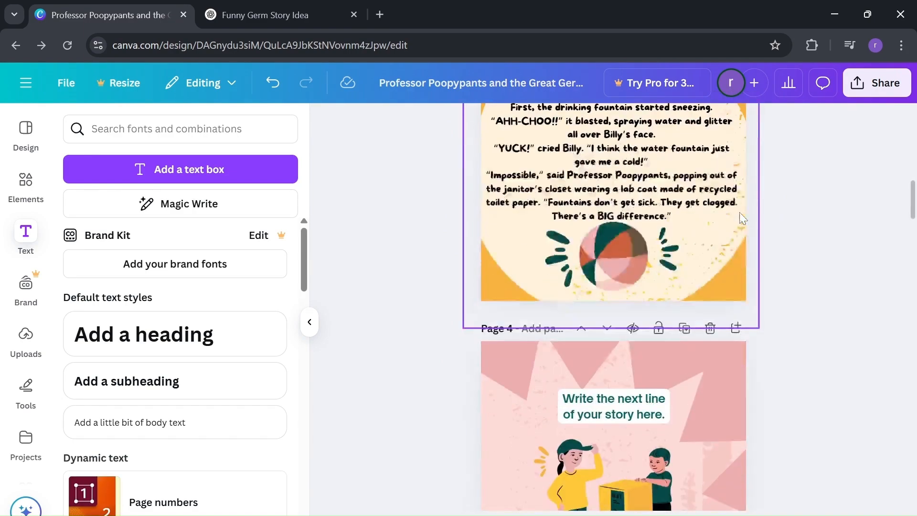
pyautogui.scroll(-12, 740, 212)
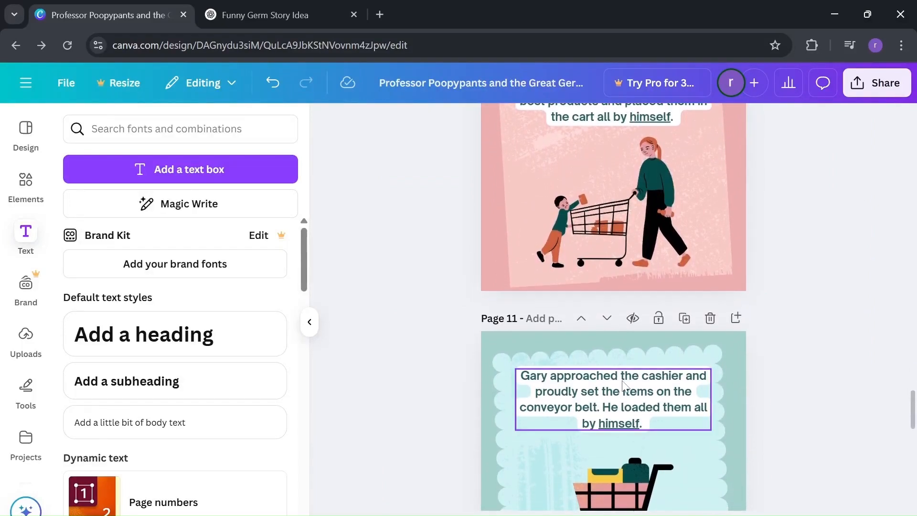
pyautogui.scroll(-2, 622, 397)
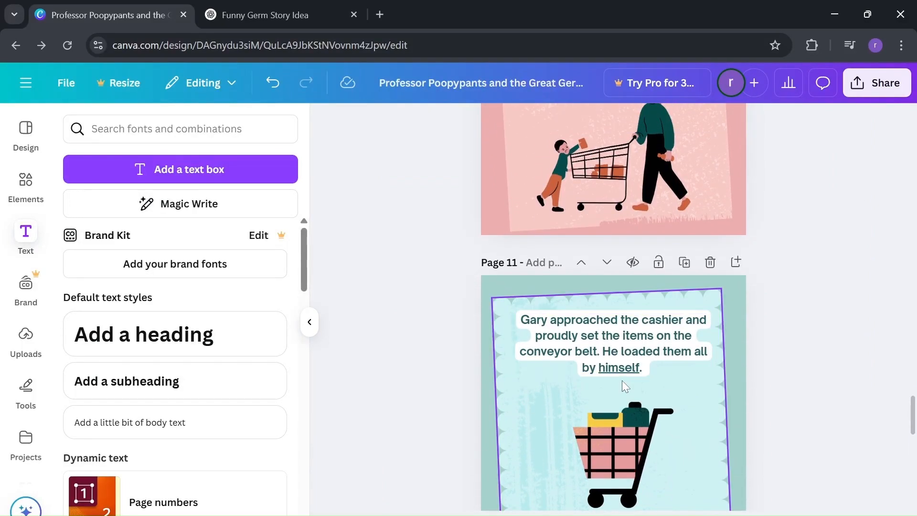
pyautogui.scroll(-1, 622, 380)
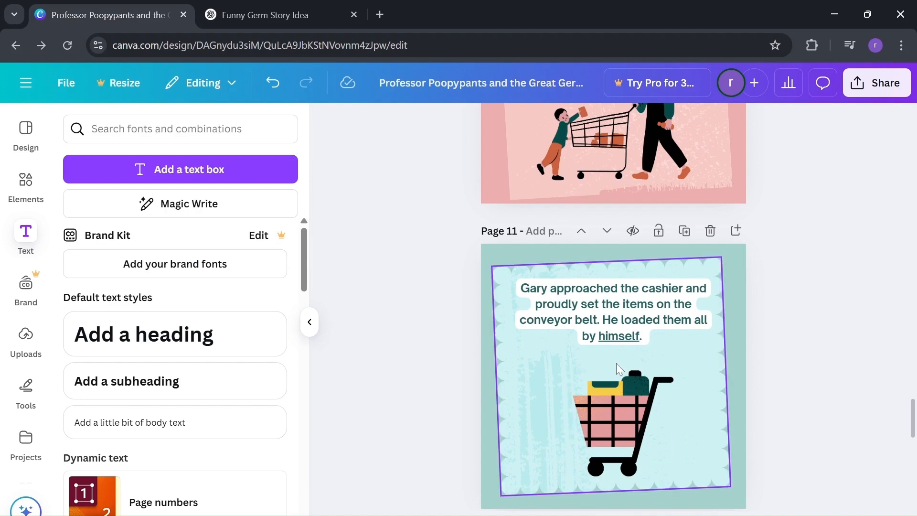
pyautogui.scroll(-1, 612, 383)
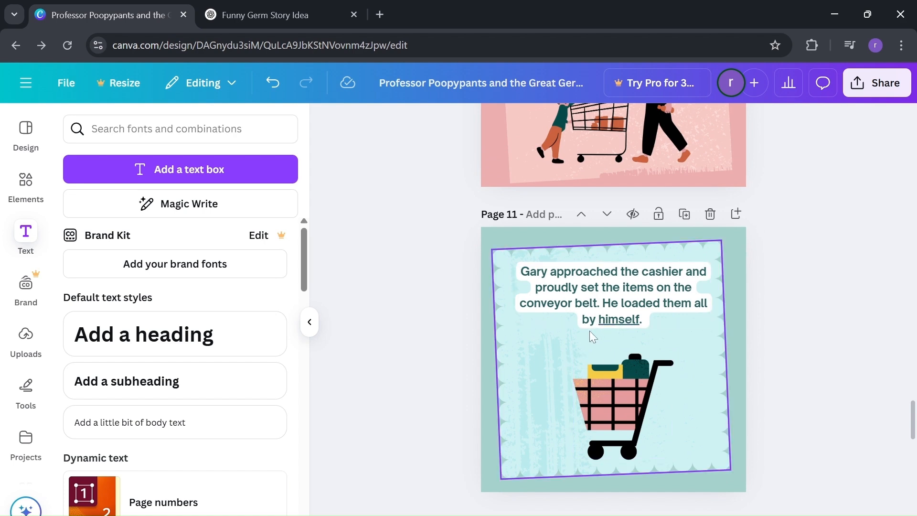
pyautogui.scroll(5, 494, 311)
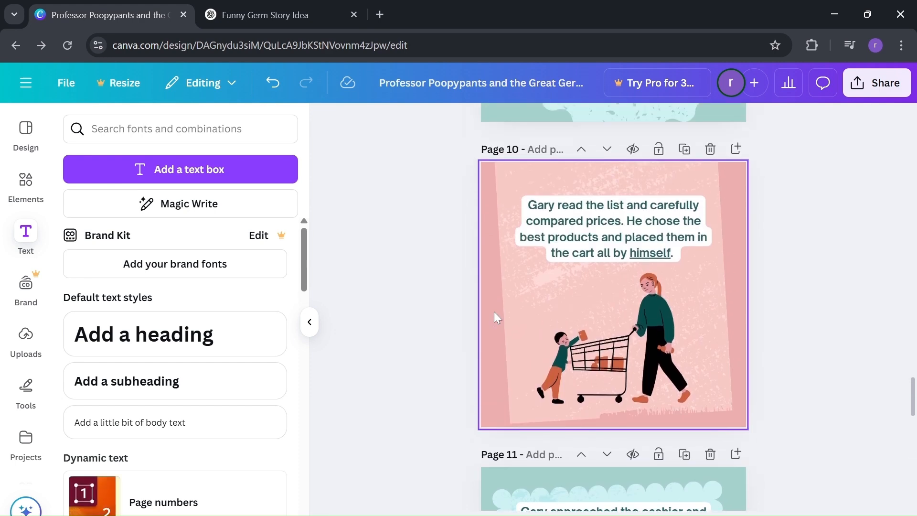
pyautogui.scroll(-2, 494, 313)
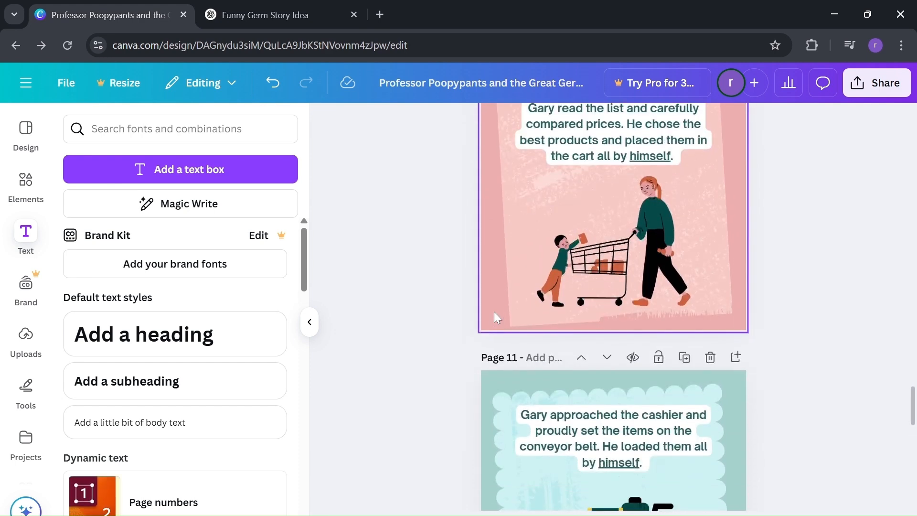
pyautogui.scroll(1, 494, 311)
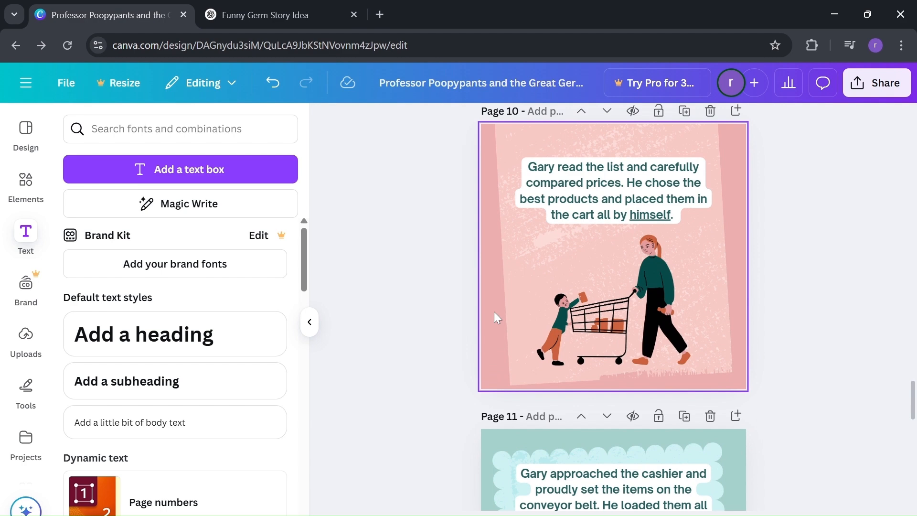
pyautogui.scroll(-1, 494, 312)
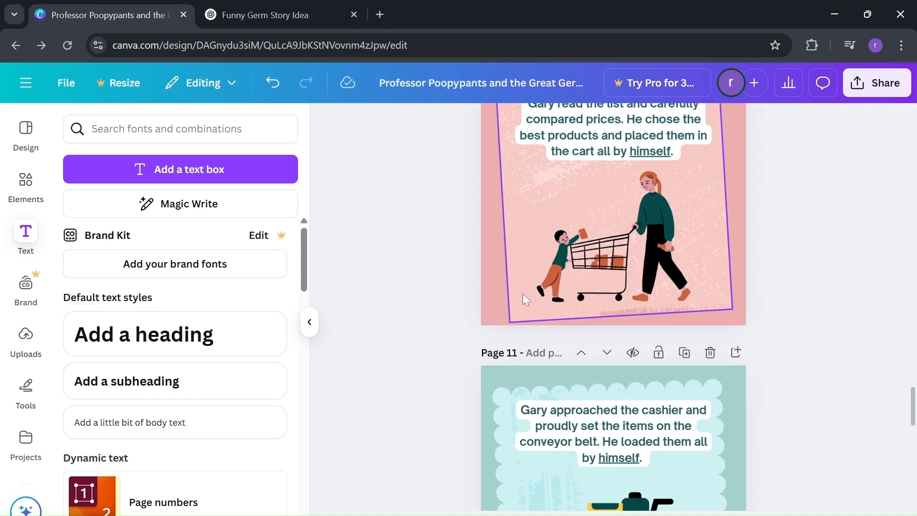
pyautogui.scroll(-2, 461, 265)
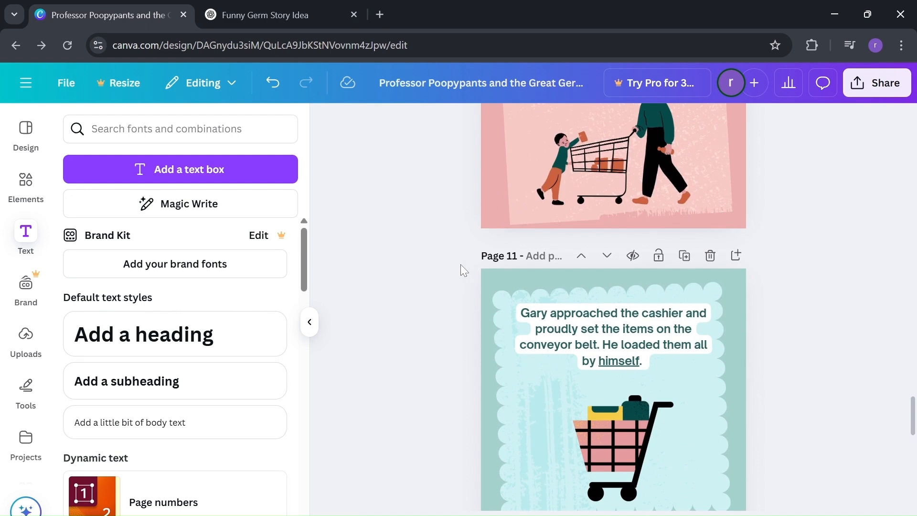
pyautogui.scroll(-1, 461, 271)
pyautogui.scroll(-1, 461, 270)
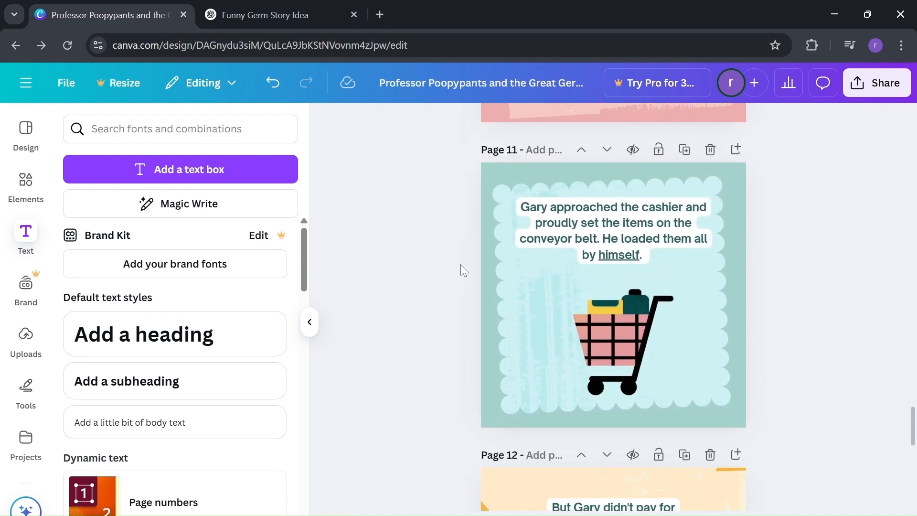
pyautogui.scroll(20, 460, 265)
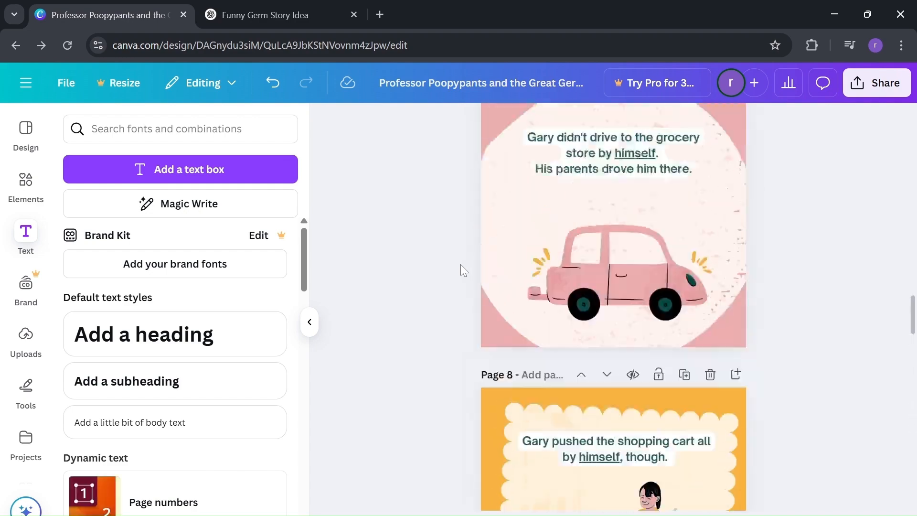
pyautogui.scroll(12, 500, 191)
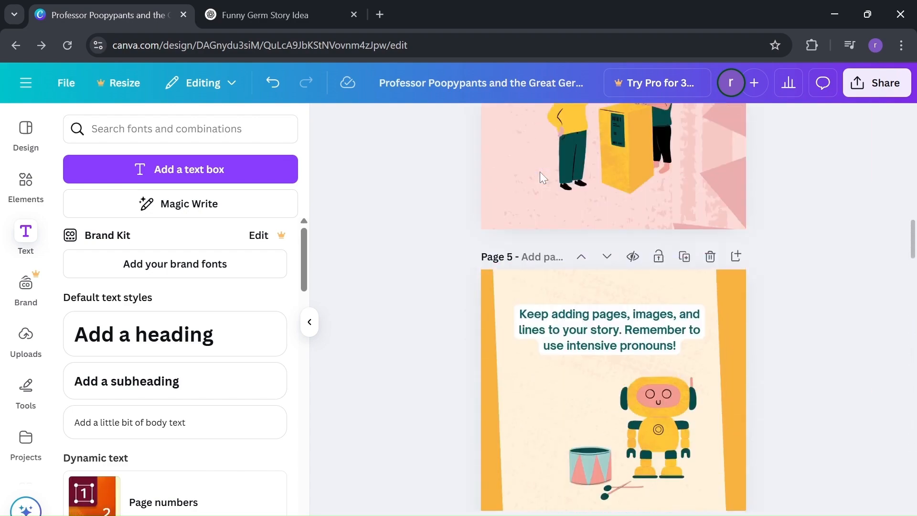
pyautogui.scroll(10, 539, 179)
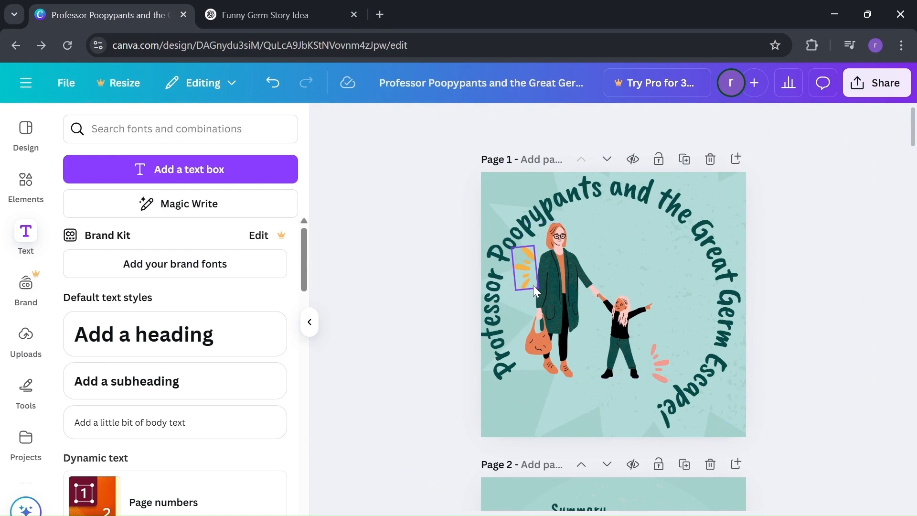
pyautogui.click(537, 422)
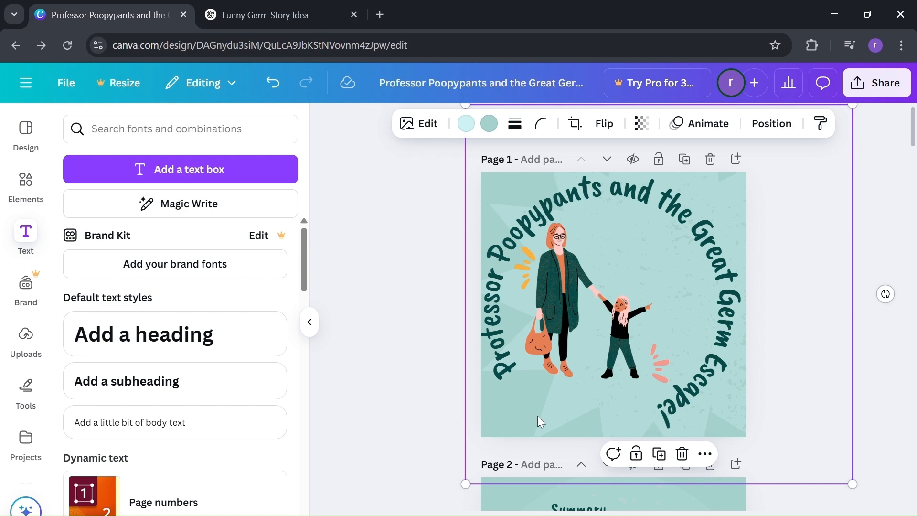
pyautogui.scroll(-3, 539, 416)
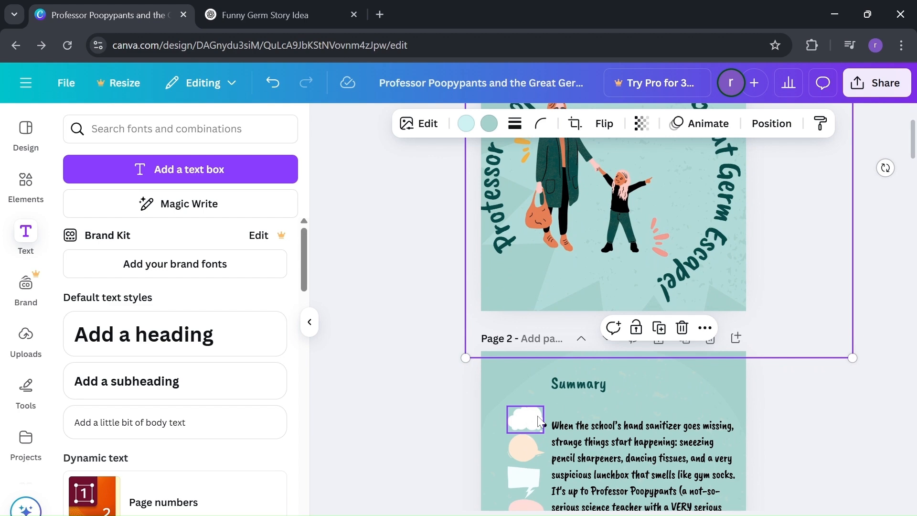
pyautogui.scroll(-2, 538, 421)
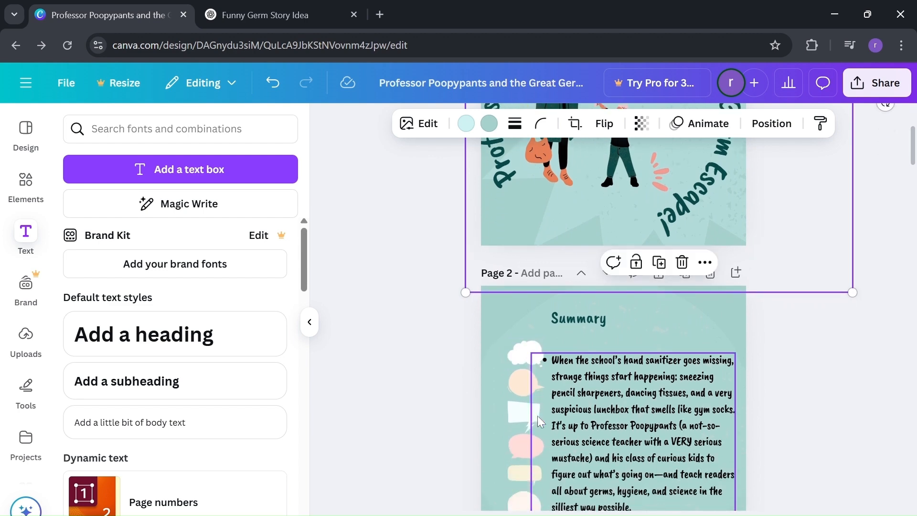
pyautogui.scroll(-3, 538, 420)
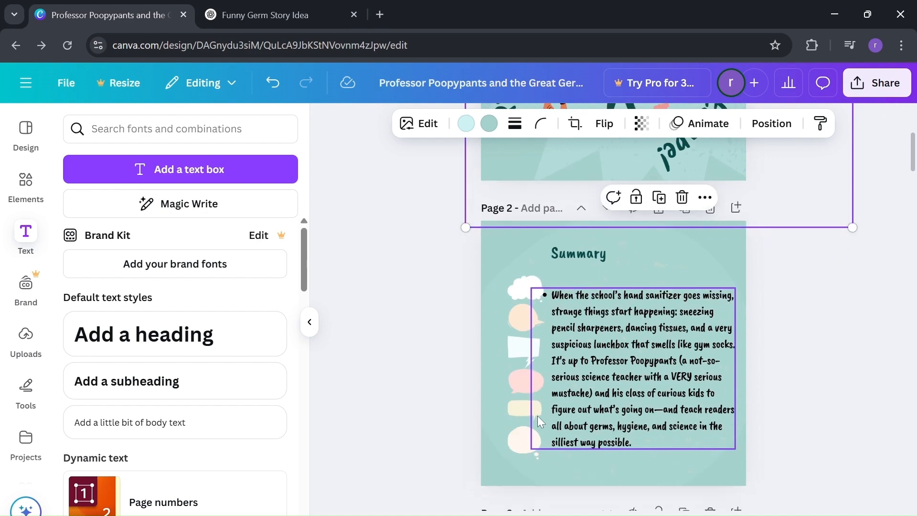
pyautogui.scroll(7, 538, 420)
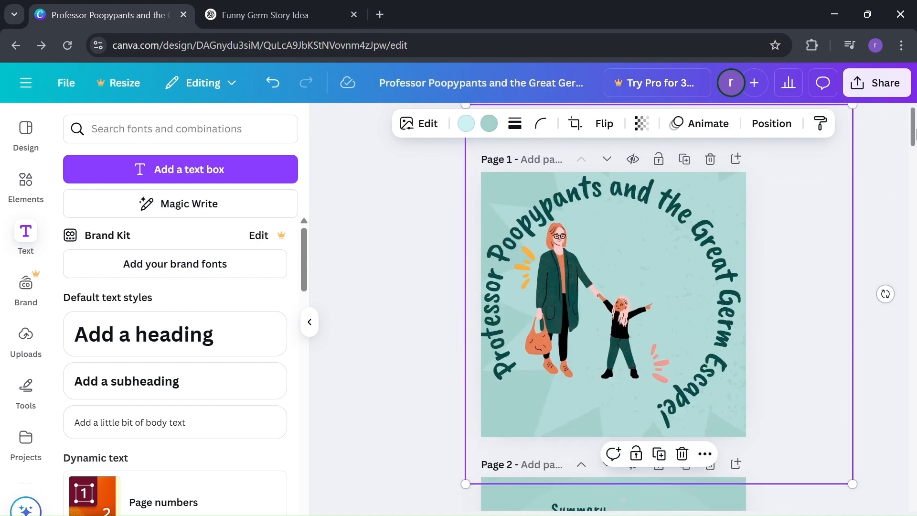
# Look through the design's sharing access levels and the file types offered for downloading it.
pyautogui.click(882, 93)
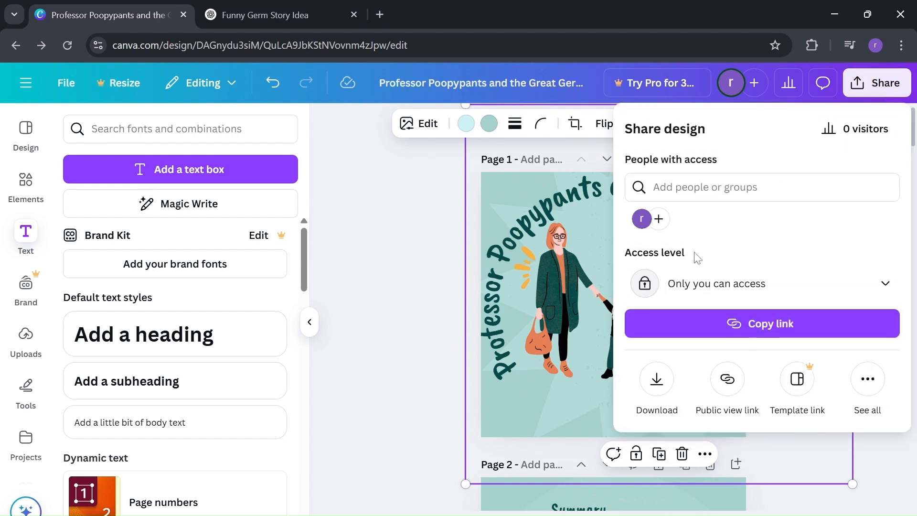
pyautogui.click(834, 291)
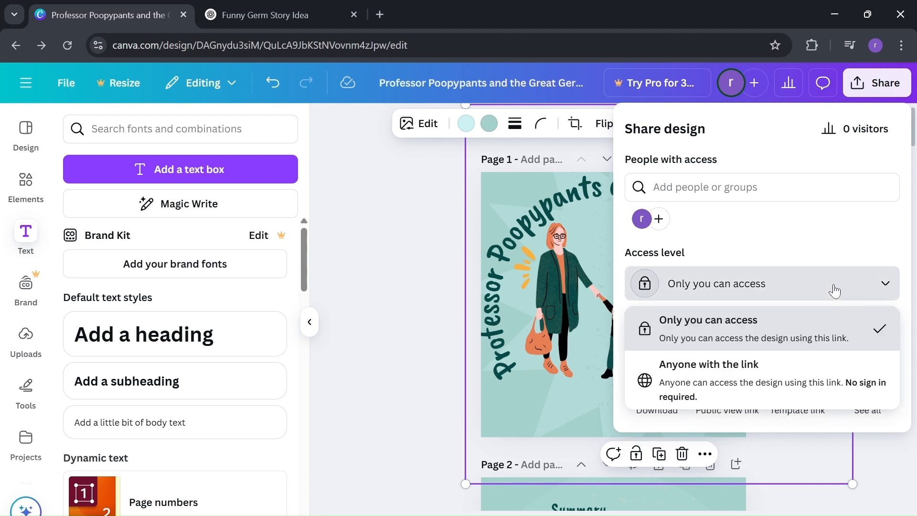
pyautogui.click(835, 291)
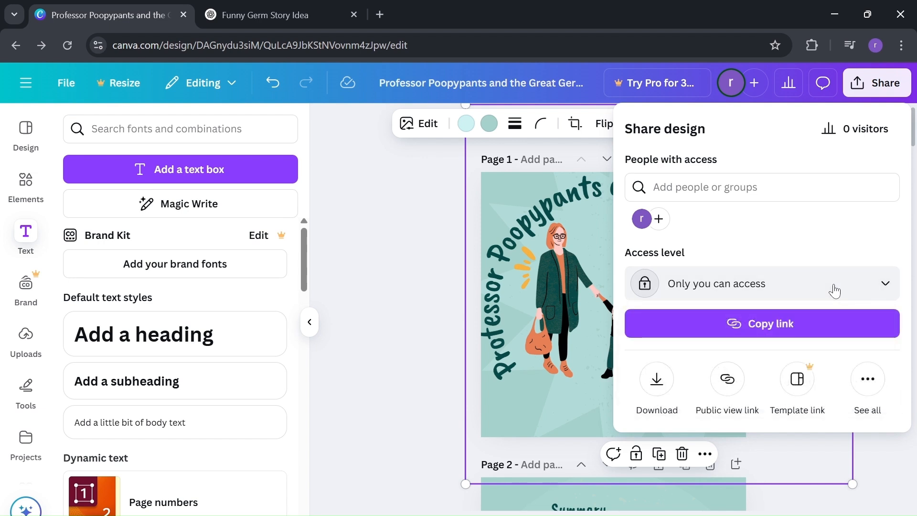
pyautogui.click(657, 380)
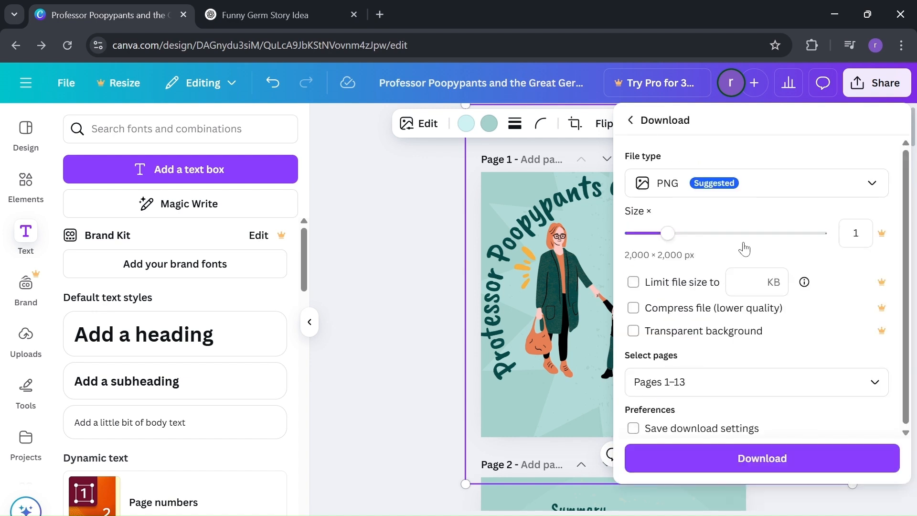
pyautogui.click(790, 185)
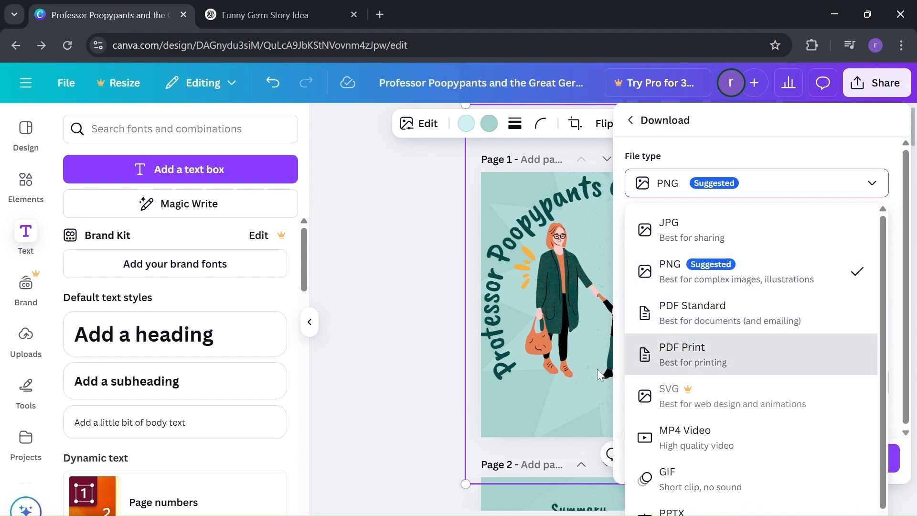
pyautogui.click(426, 307)
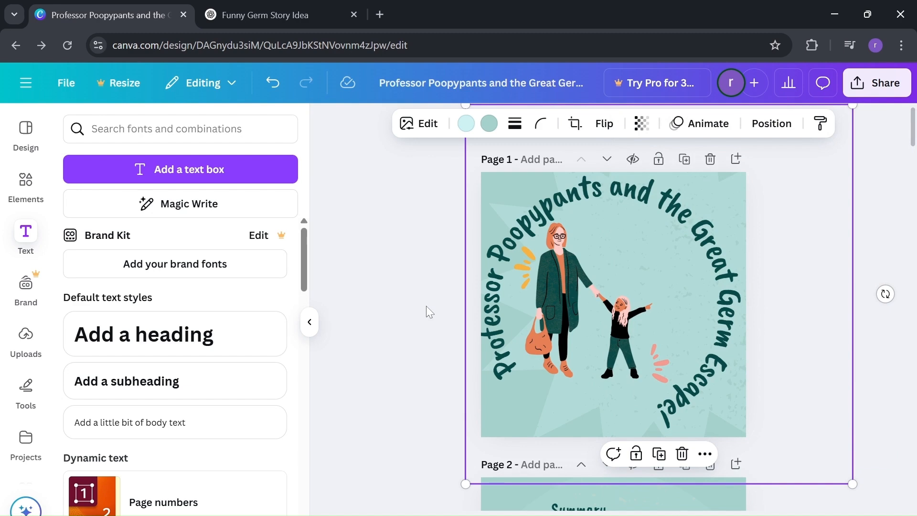
pyautogui.hotkey('ctrl', 'a')
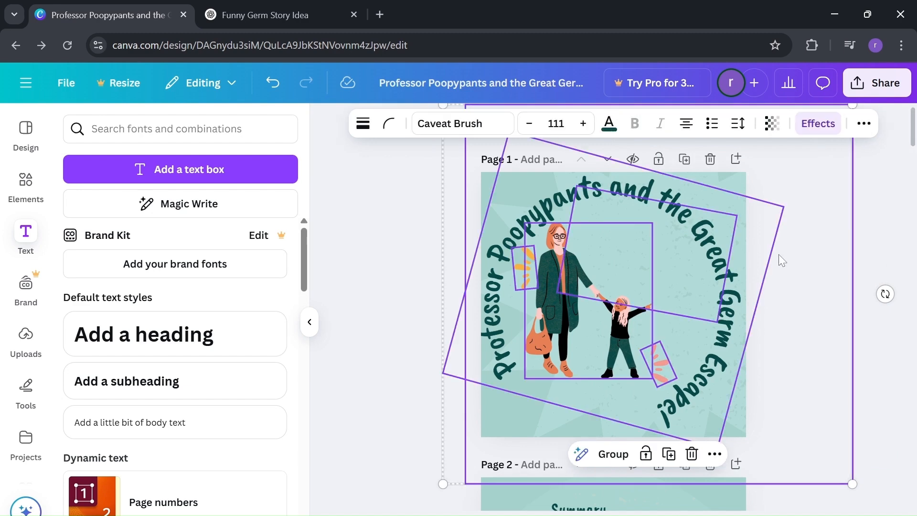
pyautogui.click(390, 323)
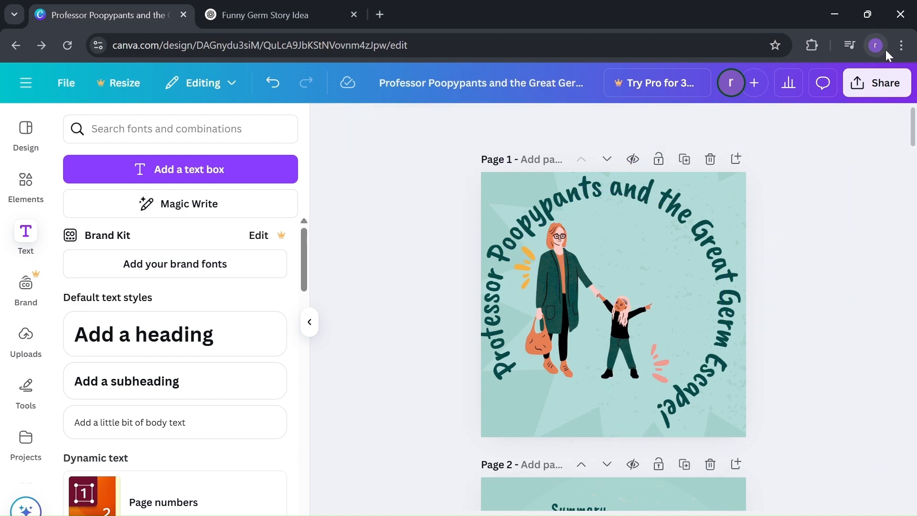
# Download pages 1–13 of the storybook as a PDF Standard file.
pyautogui.click(877, 84)
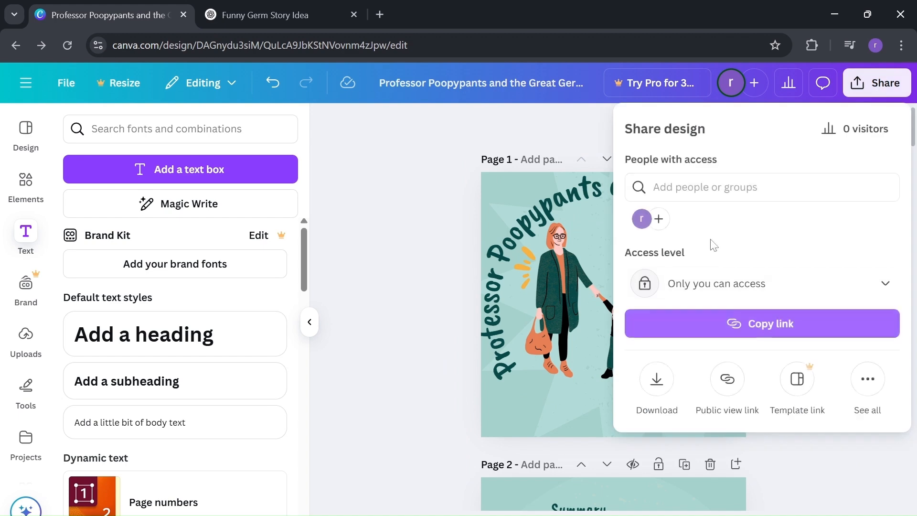
pyautogui.click(662, 382)
pyautogui.click(847, 180)
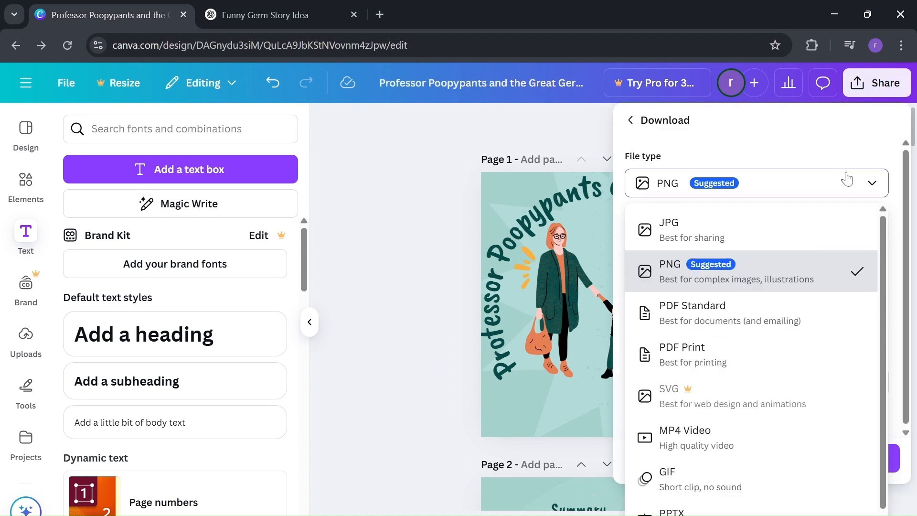
pyautogui.click(785, 327)
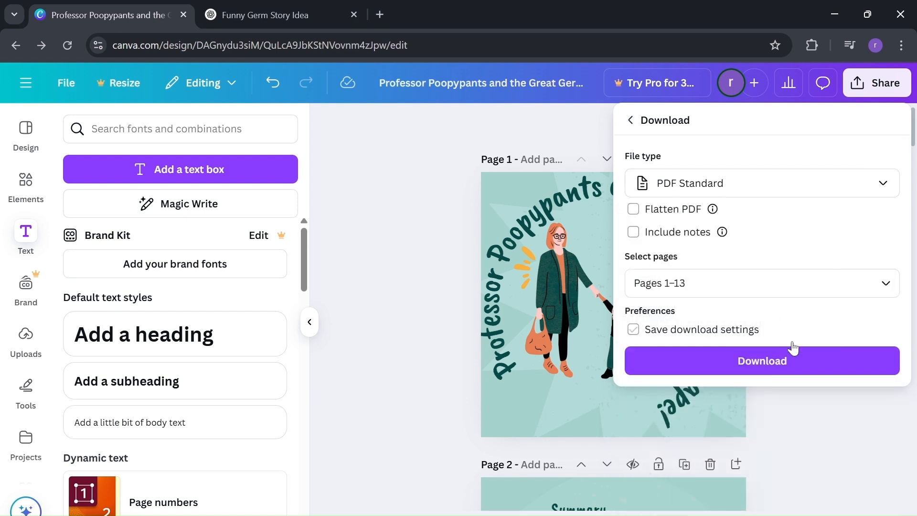
pyautogui.click(798, 365)
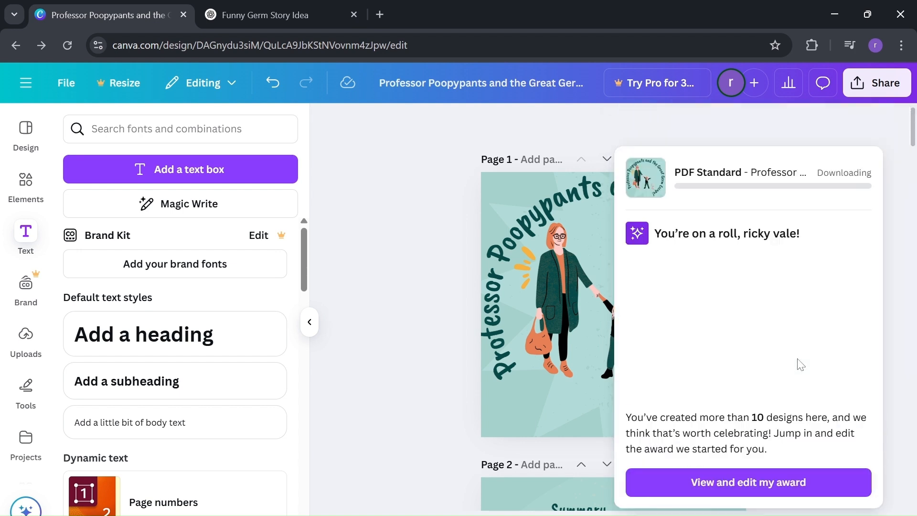